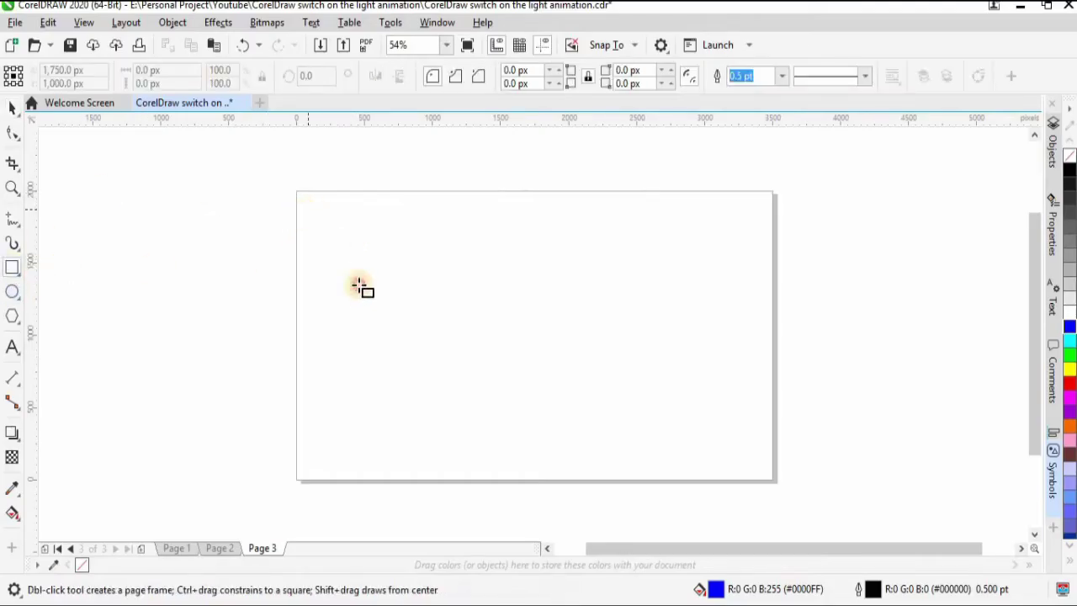
Draw a background rectangle about 3,328 by 1,812 px centered on the page, without an outline, and fill it with #00D6D6.
mouse_move(308, 209)
left_mouse_down()
mouse_move(726, 467)
mouse_move(760, 472)
left_mouse_up()
left_click(10, 111)
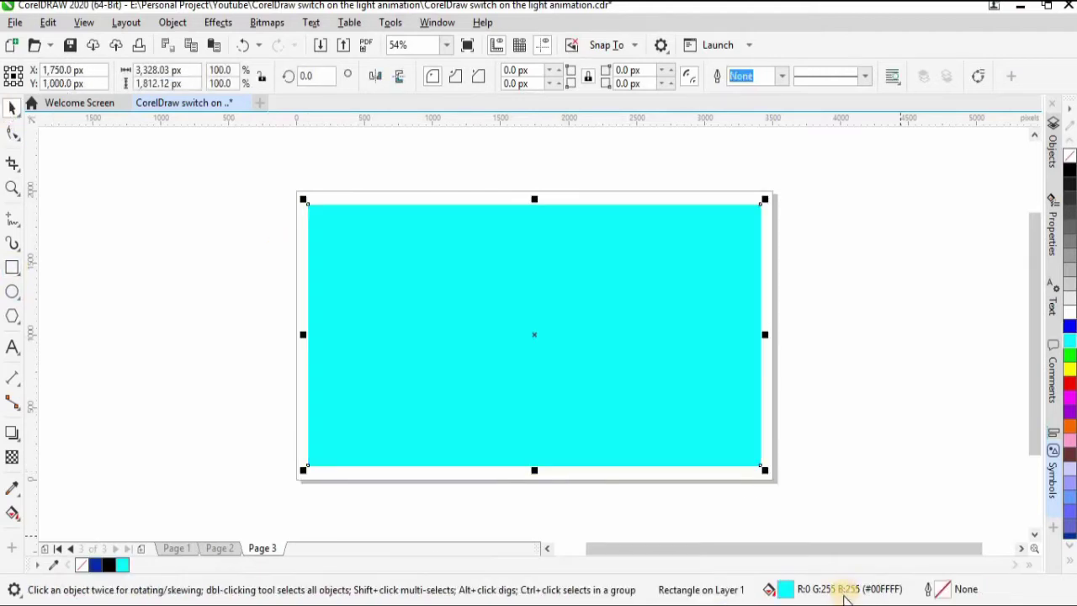
double_click(847, 591)
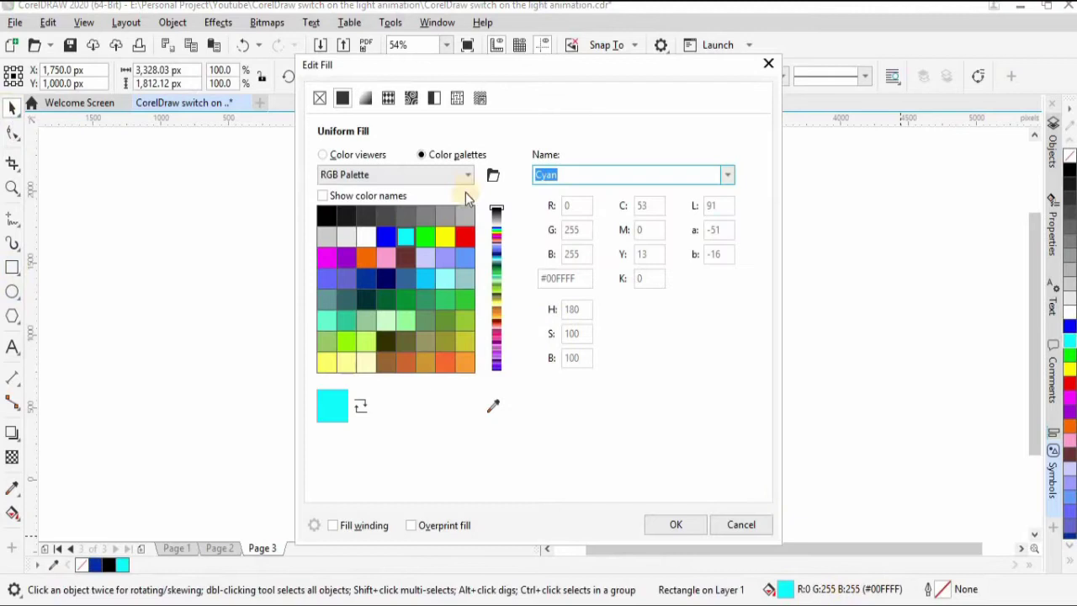
left_click(325, 155)
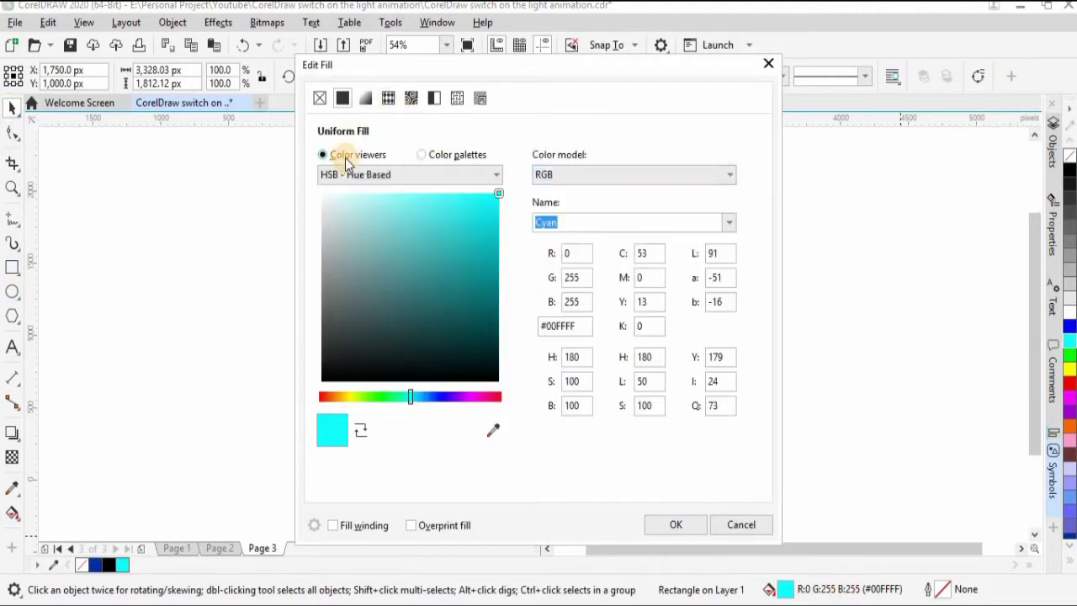
left_click_drag(500, 197, 507, 224)
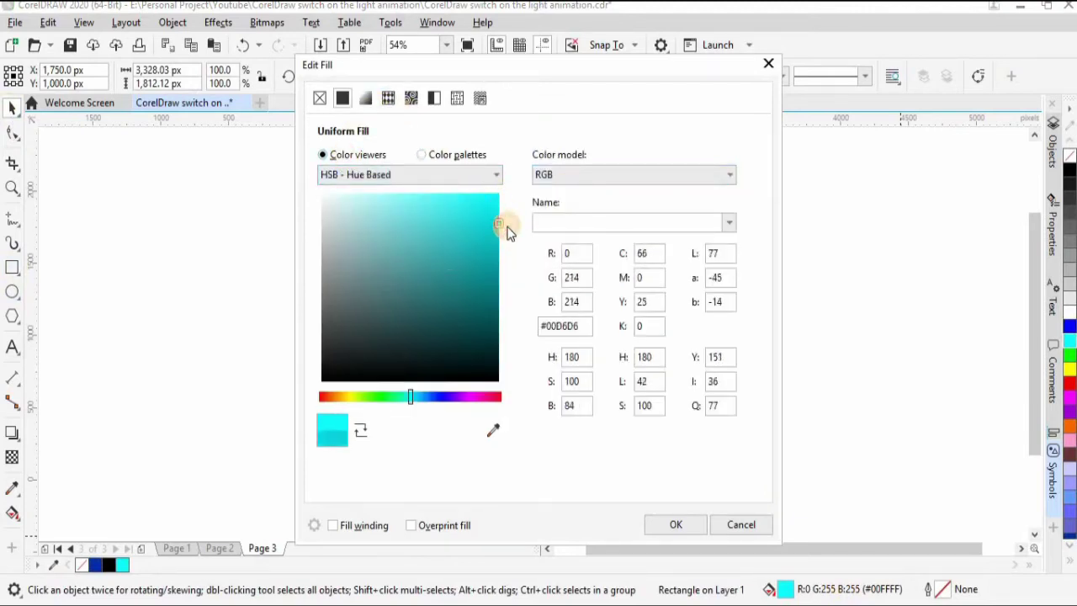
left_click(667, 530)
left_click(846, 404)
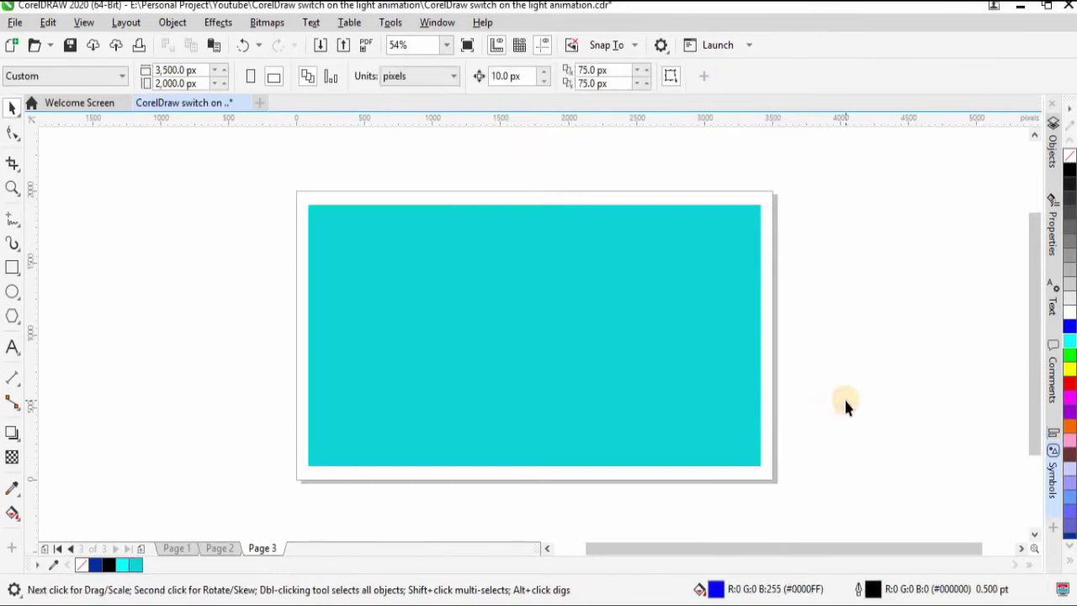
Draw a black lamp cord about 52 by 331 px in the background's upper right area and align its top with the background.
left_click(12, 267)
left_click_drag(666, 197, 680, 254)
key("space")
left_click(109, 565)
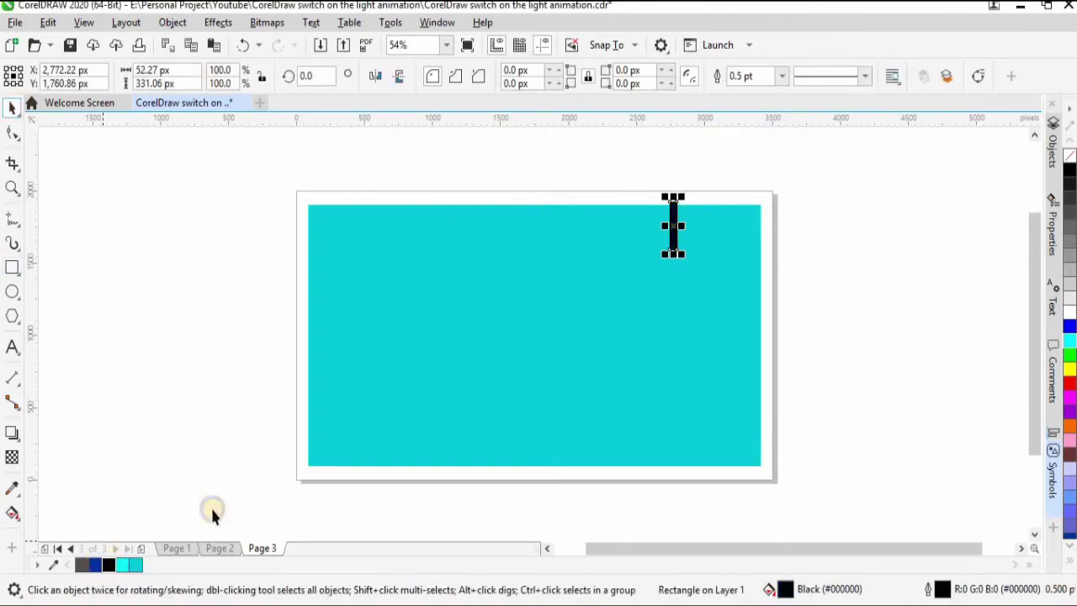
left_click(444, 384)
key("t")
left_click(188, 352)
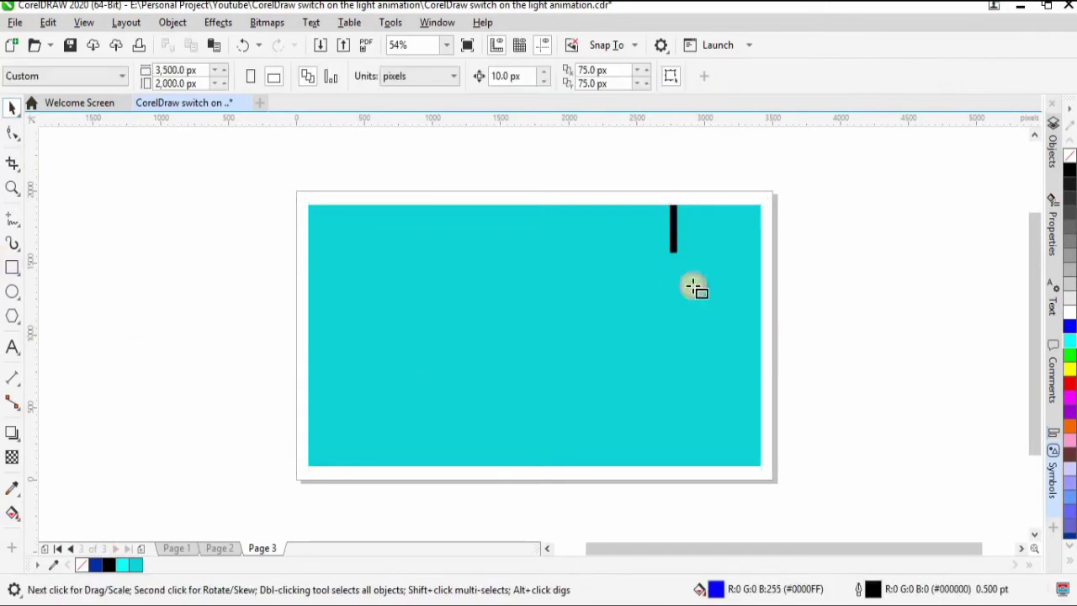
Draw a black, outline-free rectangle about 159 by 59 px at the cord's lower end and center it horizontally on the cord.
key("F6")
scroll(695, 288, "up", 2)
left_click_drag(646, 254, 697, 280)
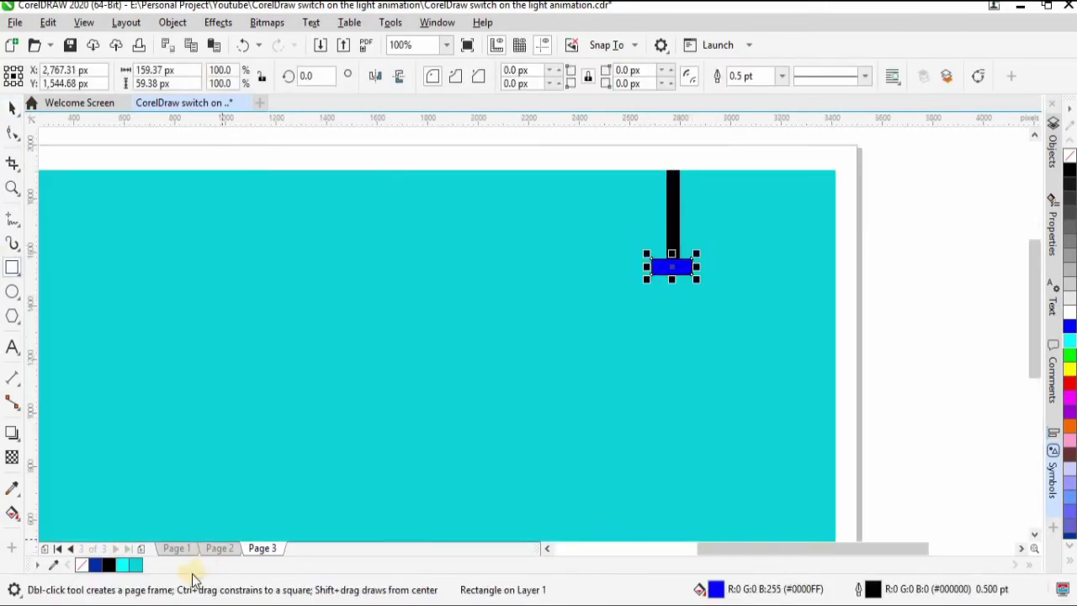
left_click(109, 565)
right_click(82, 564)
left_click(11, 108)
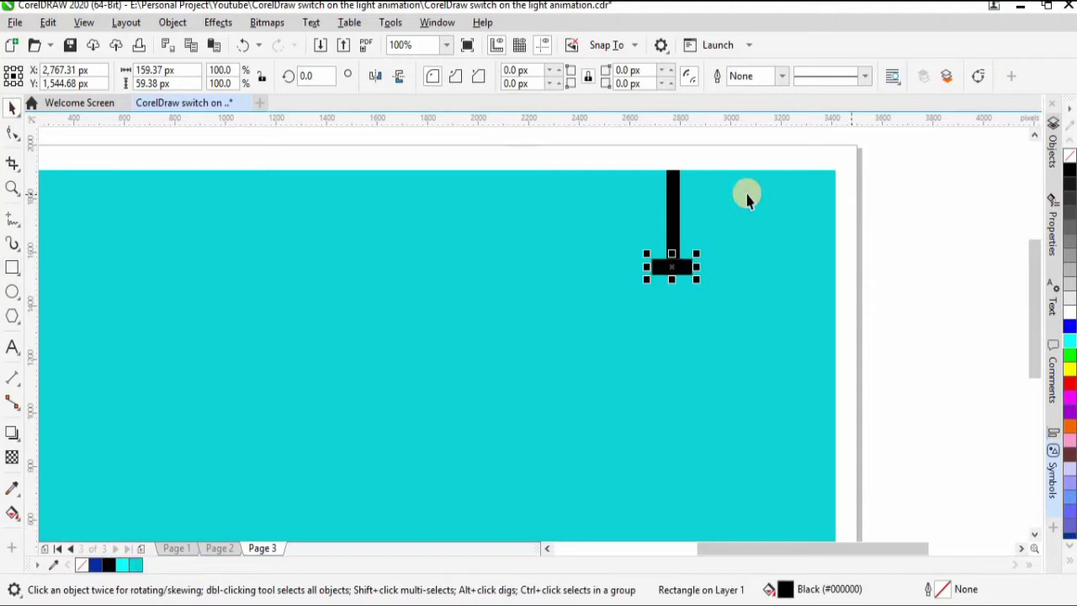
left_click(675, 192, "shift")
left_click(928, 226)
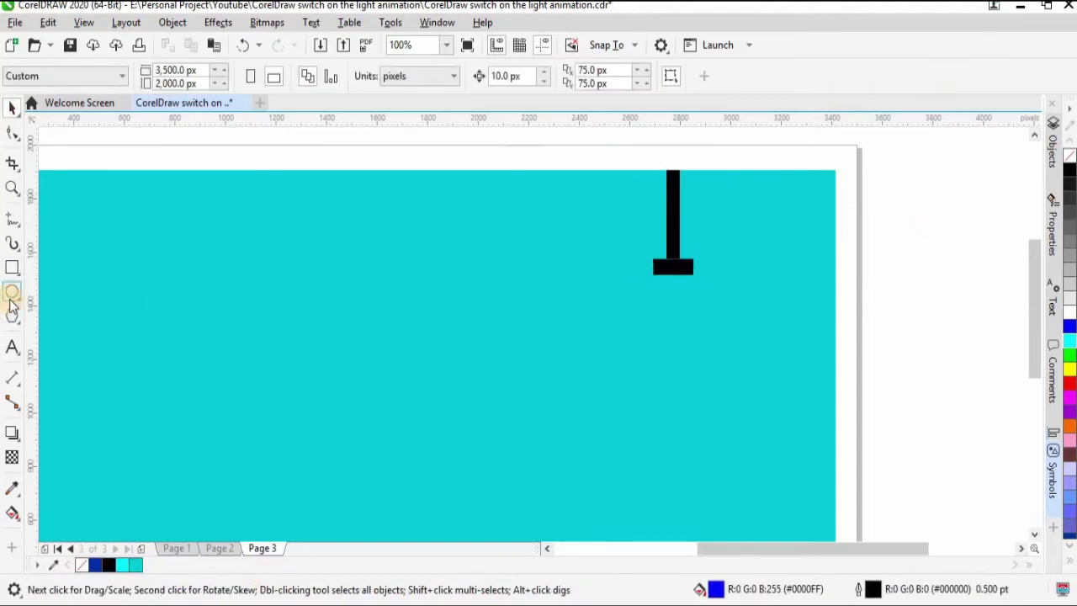
Draw a black, outline-free circle about 397 px in diameter and place it over the lamp holder, centered on the cord.
left_click(12, 294)
left_click_drag(505, 312, 589, 419)
left_click(11, 106)
left_click(109, 565)
right_click(82, 564)
left_click_drag(554, 365, 673, 279)
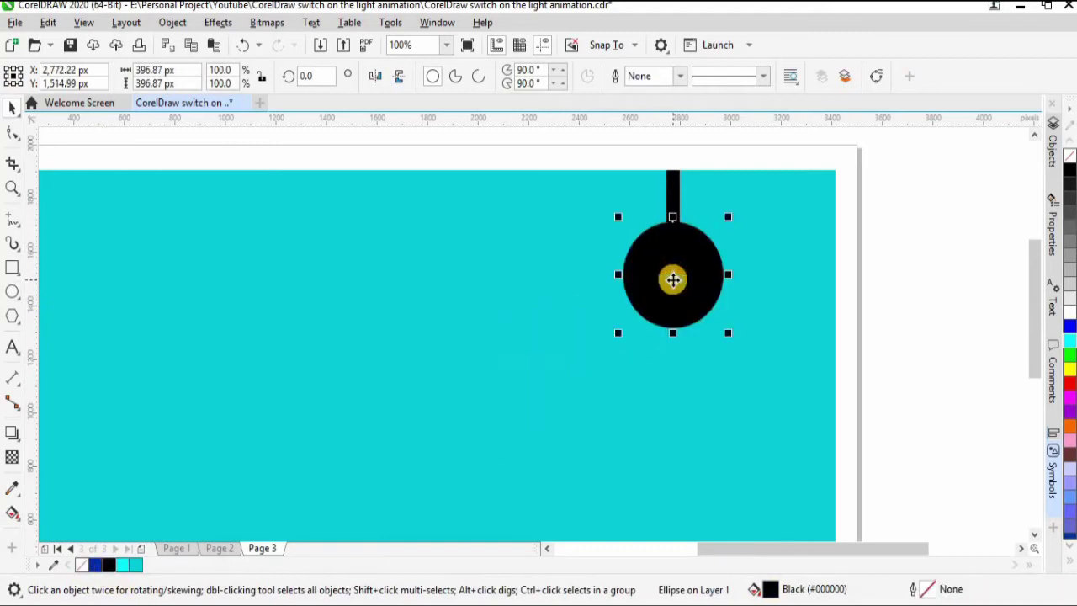
Convert the circle to curves, flatten its upper half into a straight edge, and mirror it vertically as a lampshade under the holder.
left_click(13, 137)
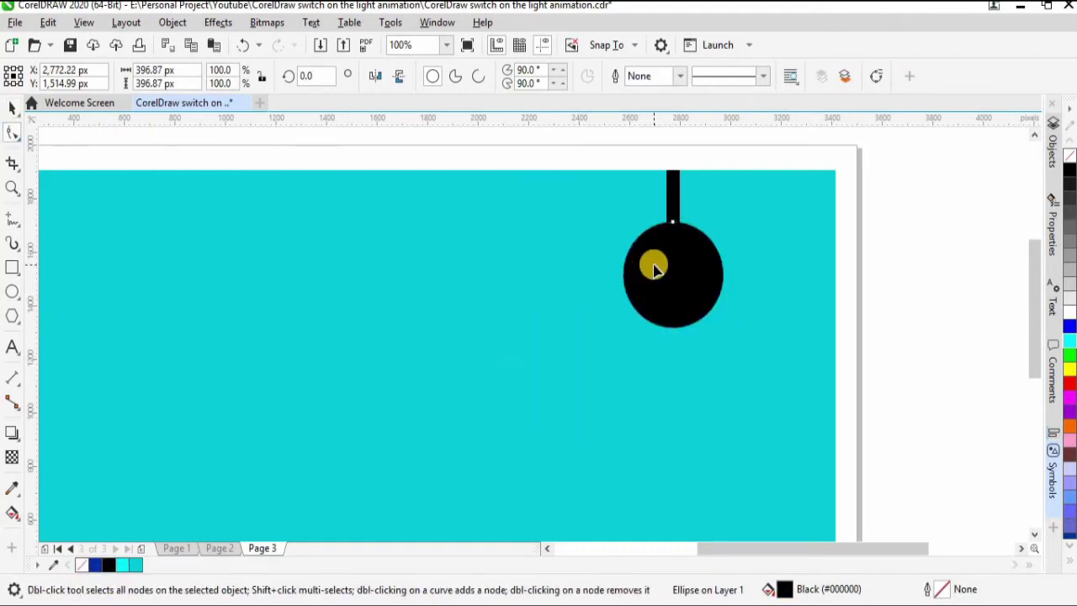
key("ctrl+q")
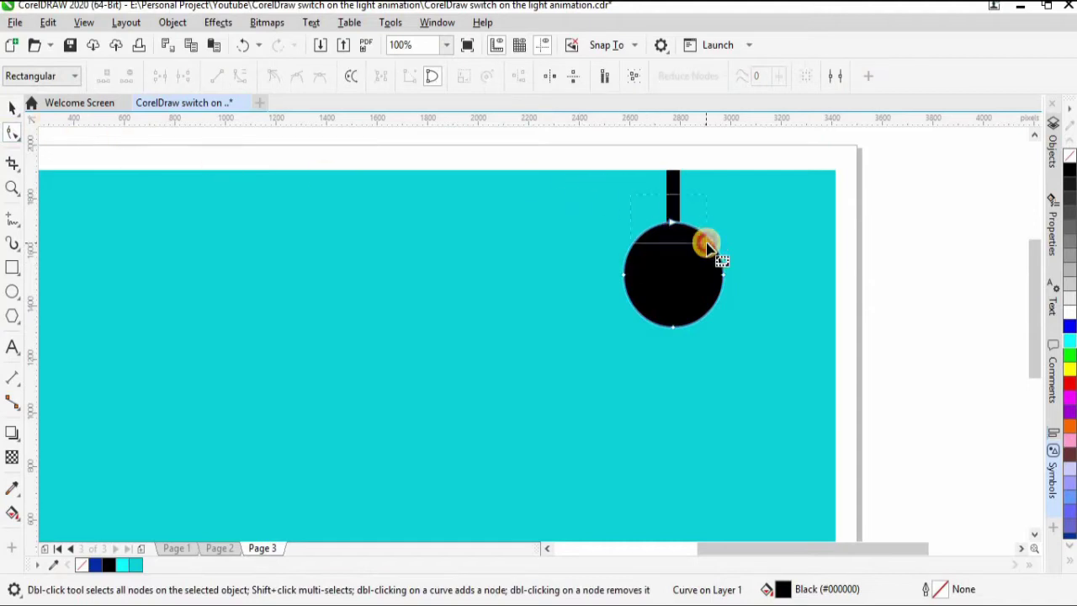
left_click(707, 245)
left_click_drag(673, 226, 674, 274)
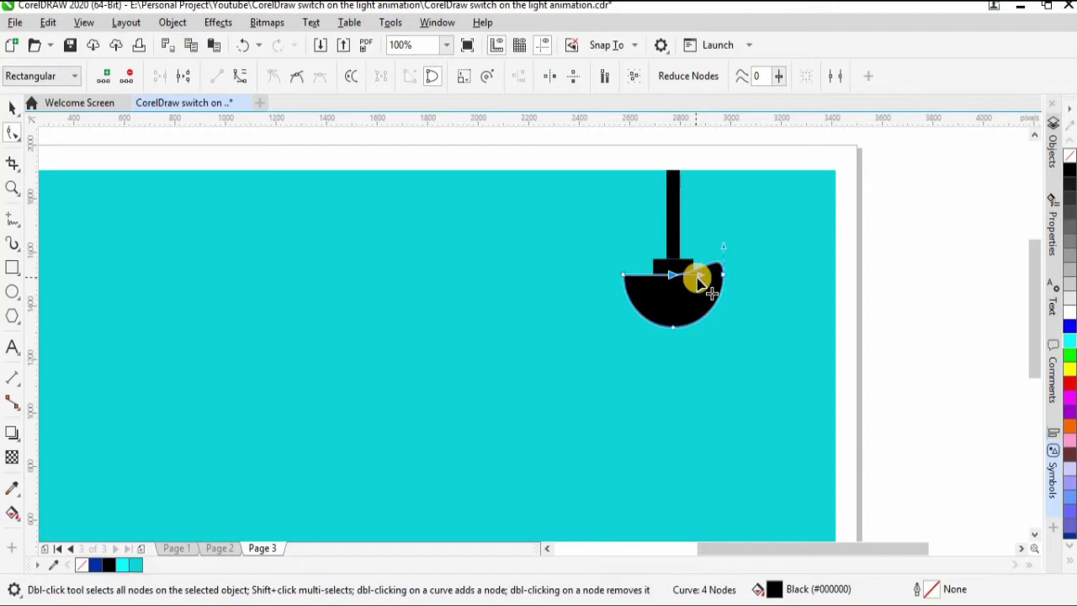
left_click(221, 78)
key("space")
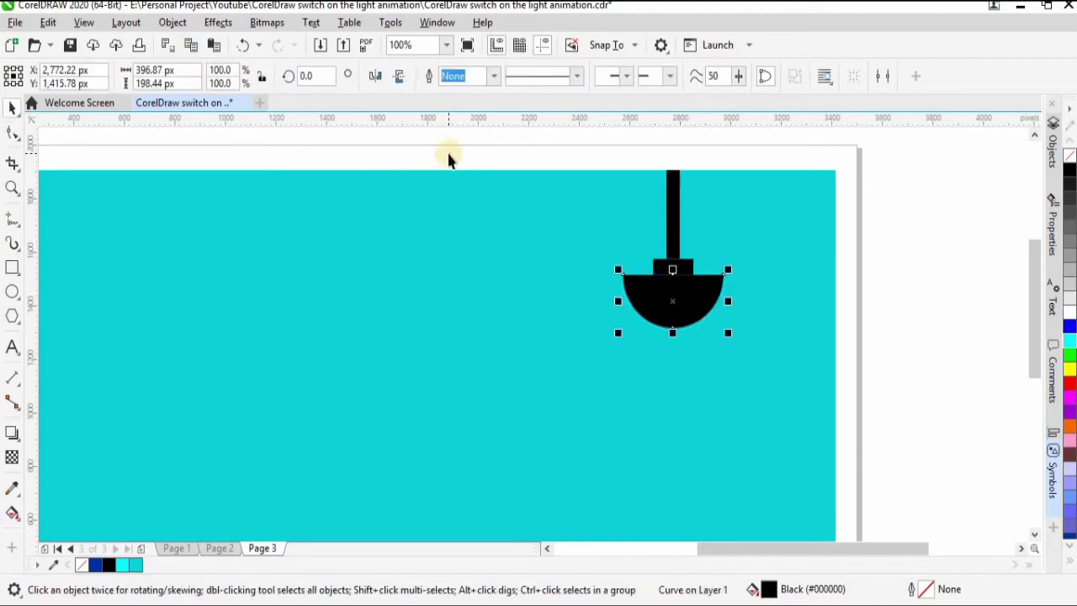
left_click(396, 77)
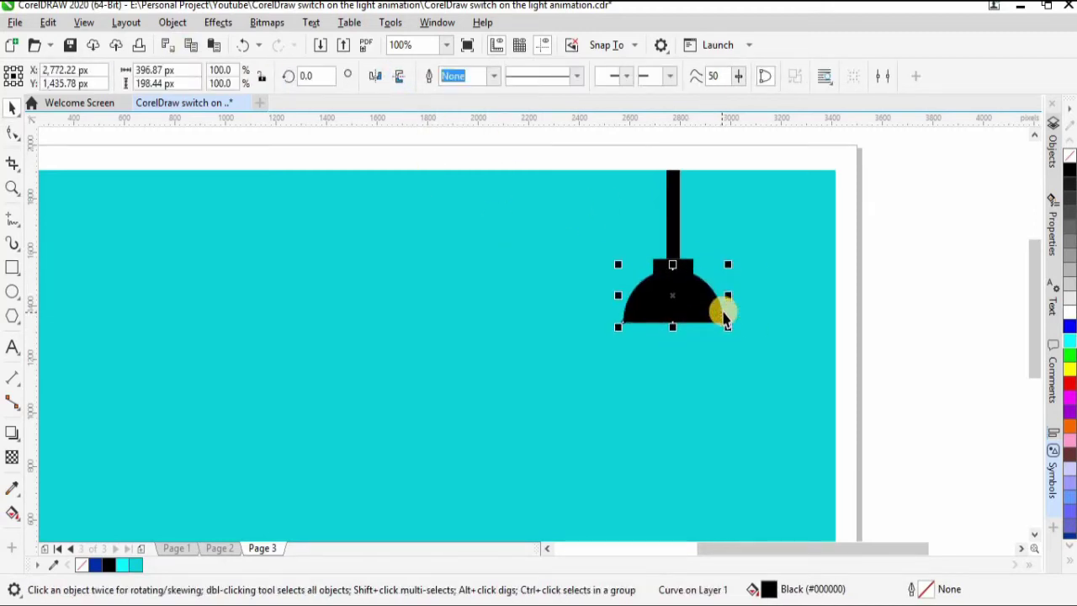
left_click(912, 284)
Draw a yellow, outline-free rectangle about 931 by 1,343 px from the lampshade's lower edge to the bottom of the background.
scroll(905, 204, "down", 1)
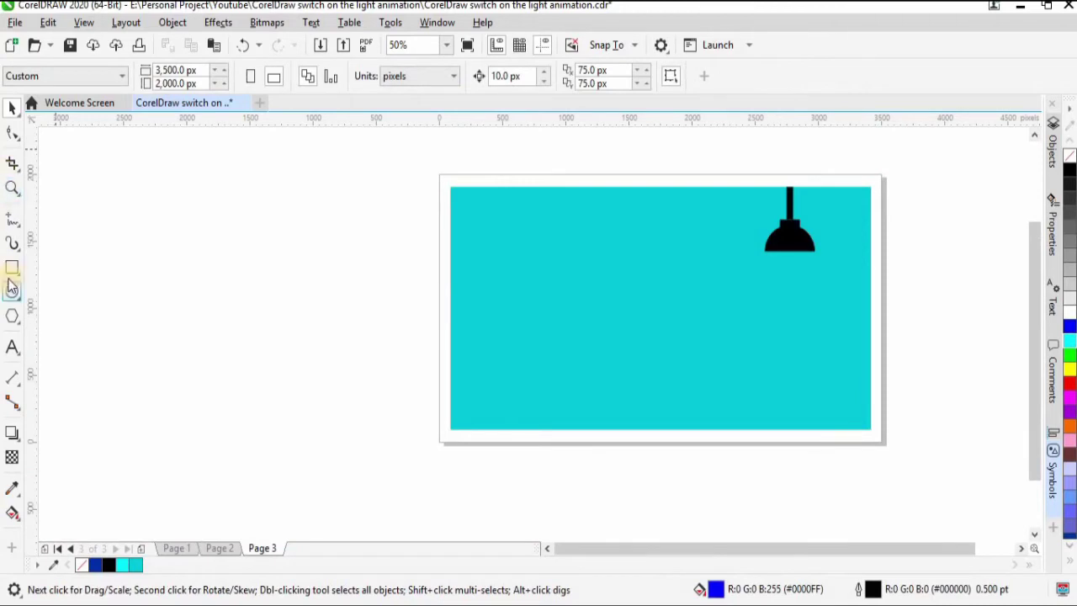
key("F6")
left_click_drag(718, 250, 835, 430)
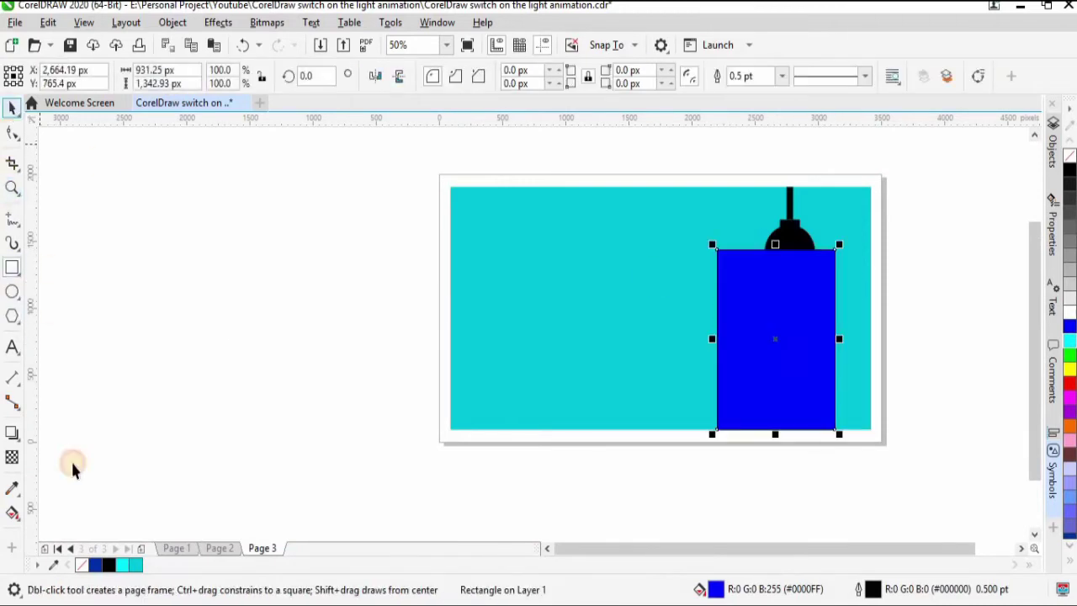
key("space")
right_click(82, 565)
left_click(1070, 371)
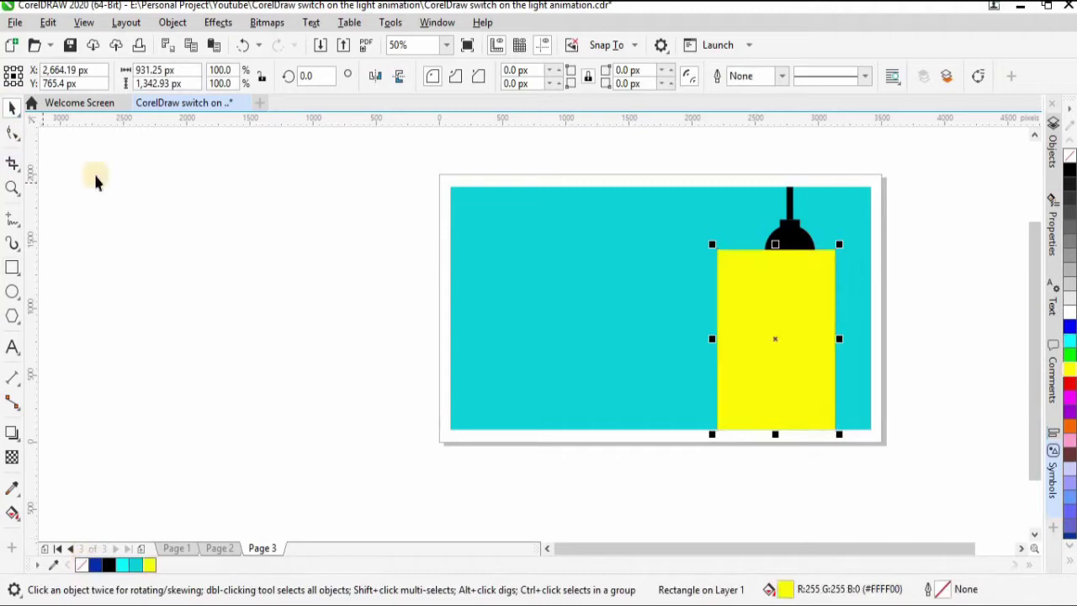
Center the yellow rectangle horizontally under the lamp and shorten it to about 1,331 px so its top meets the lampshade's lower edge.
left_click(804, 230, "shift")
key("c")
left_click(909, 241)
left_click(815, 261)
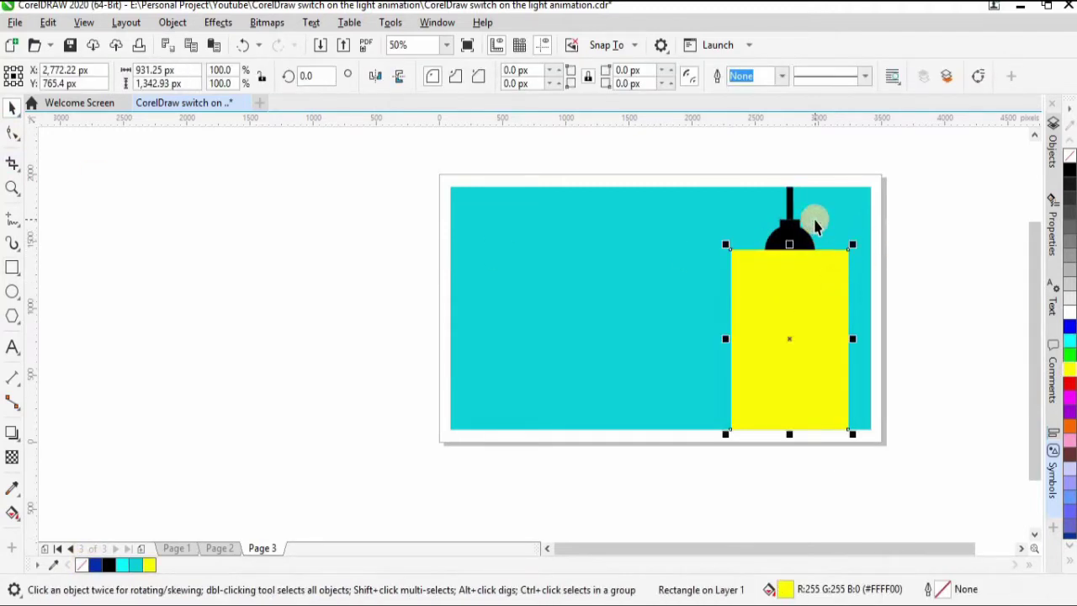
scroll(815, 220, "up", 2)
mouse_move(713, 333)
left_mouse_down()
mouse_move(715, 368)
mouse_move(712, 344)
left_mouse_up()
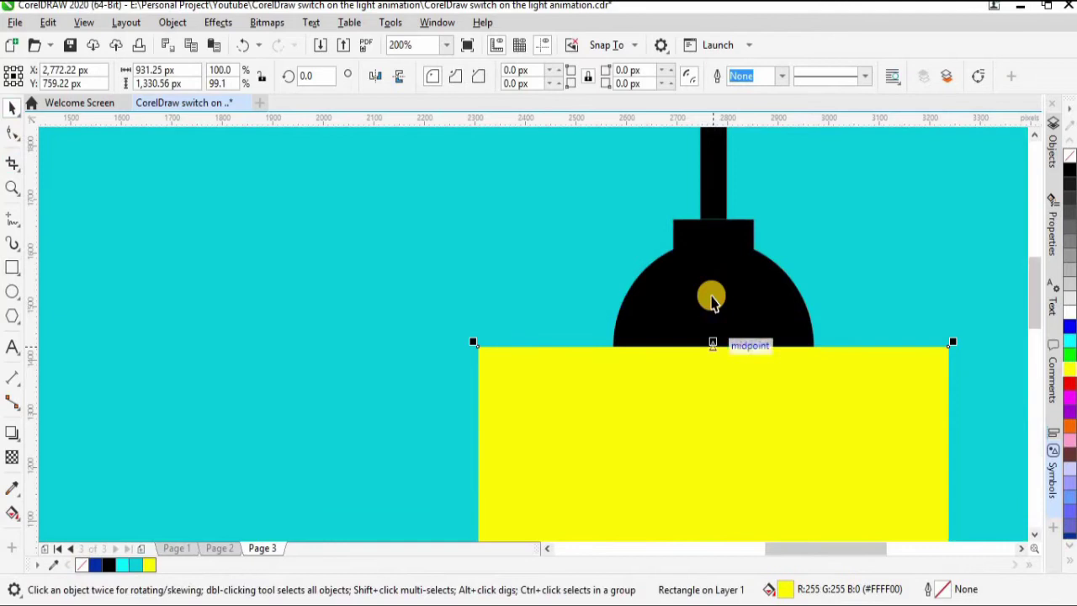
Convert the yellow rectangle to curves and move its two upper corners in to the lampshade's edges, forming a light beam.
key("ctrl+q")
key("F10")
left_click(950, 344)
left_click(944, 354)
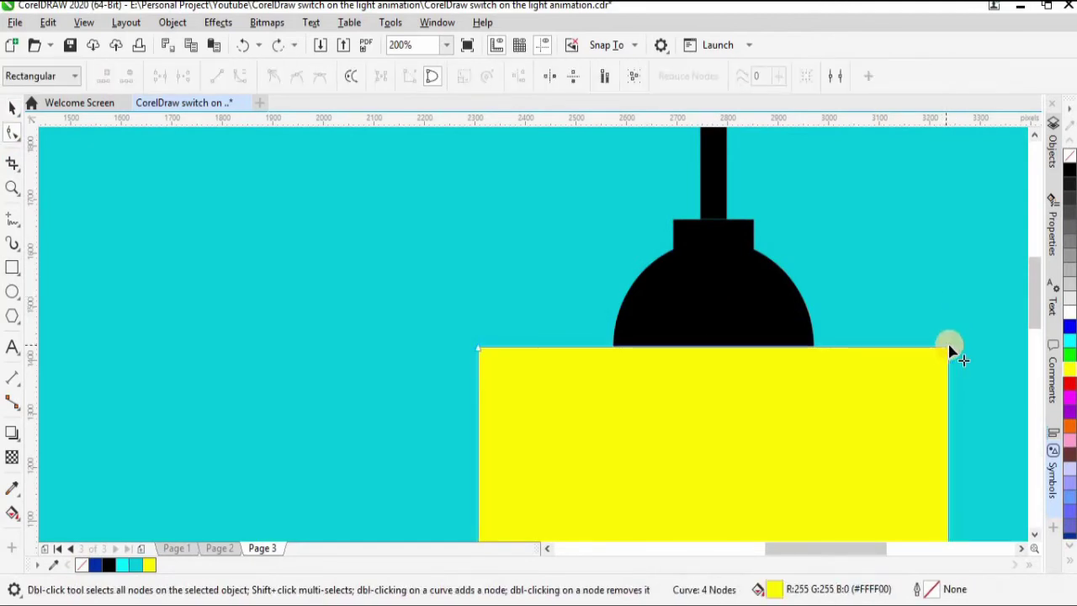
left_click_drag(949, 346, 809, 347)
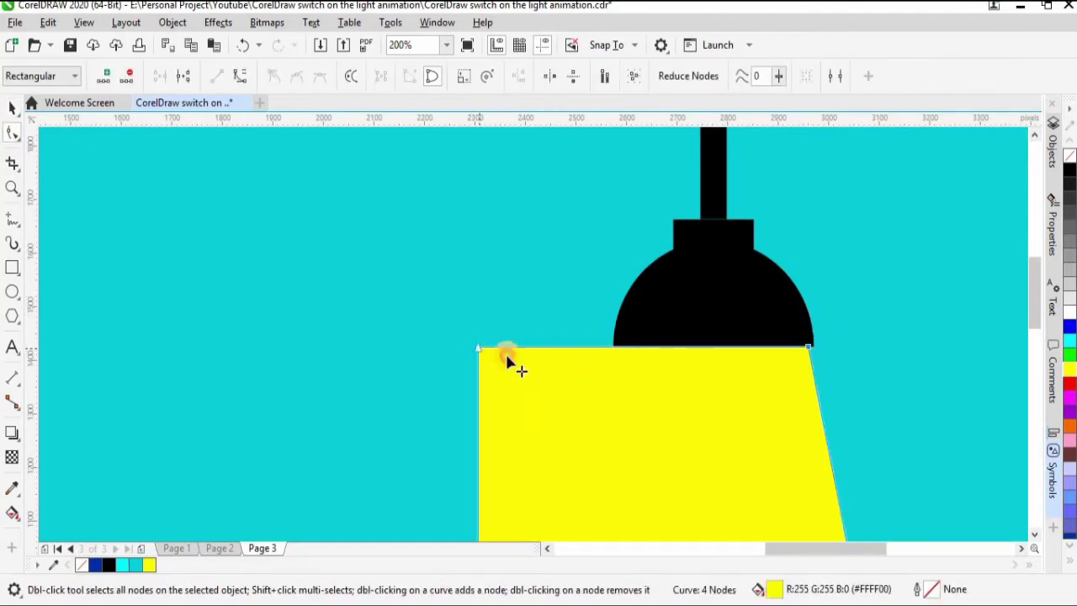
left_click_drag(507, 360, 613, 349)
left_click(12, 107)
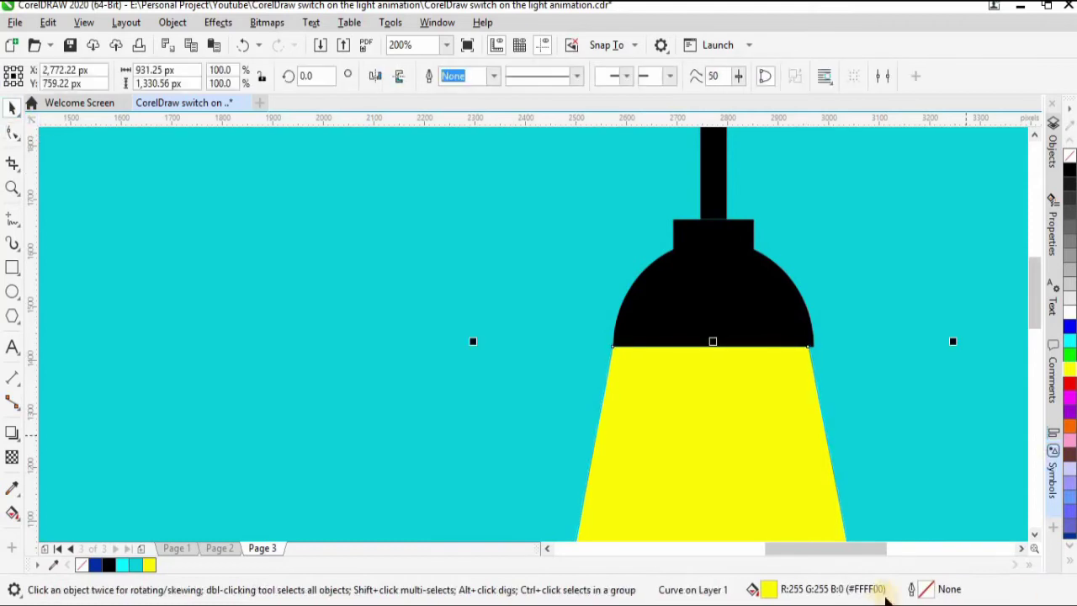
Give the light beam a fountain fill rotated 90° and reversed, so yellow is at the top and white at the bottom.
double_click(861, 581)
left_click(363, 100)
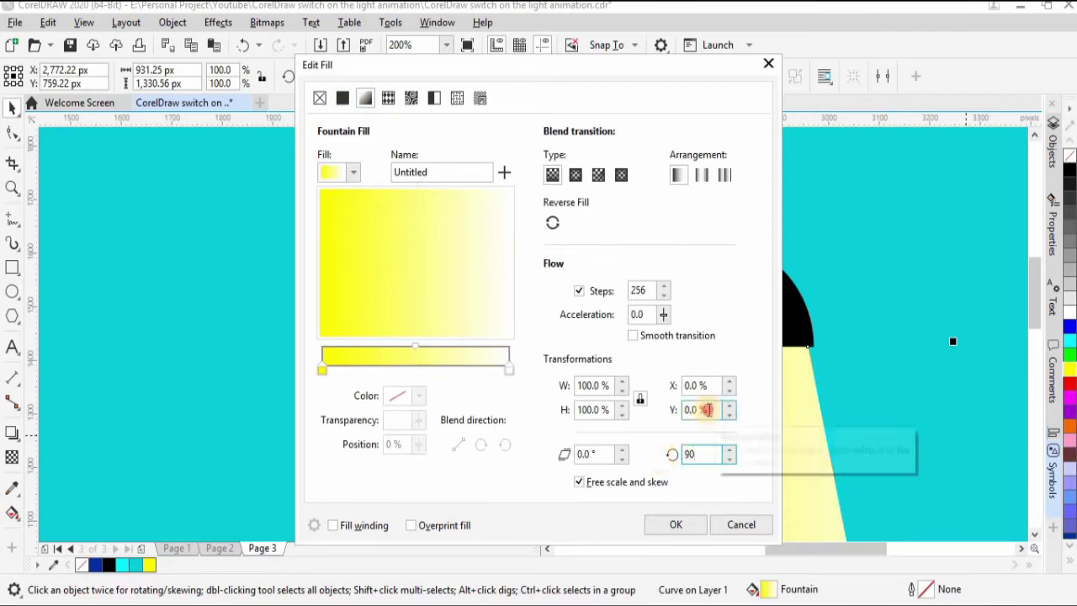
key("Tab")
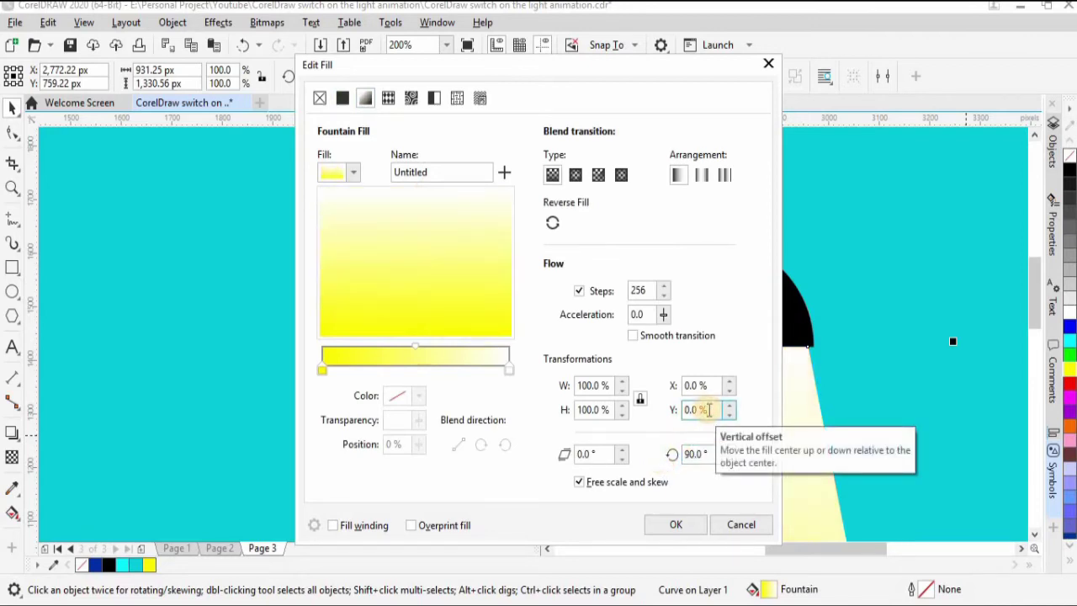
left_click(554, 223)
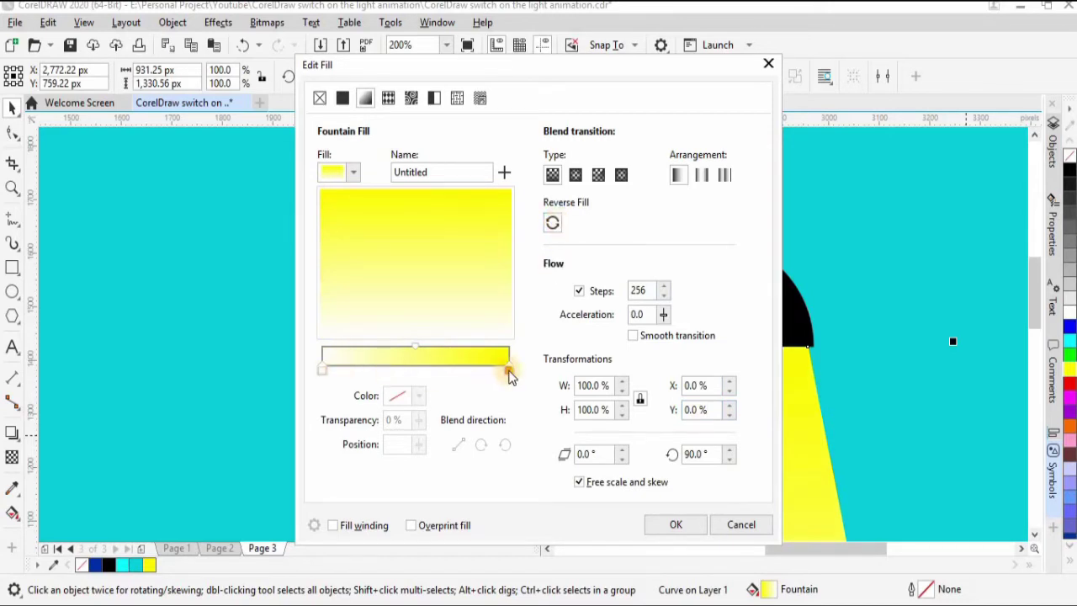
Change the white end of the beam's fountain fill to light yellow #FFFF85 and apply the fill.
left_click(419, 397)
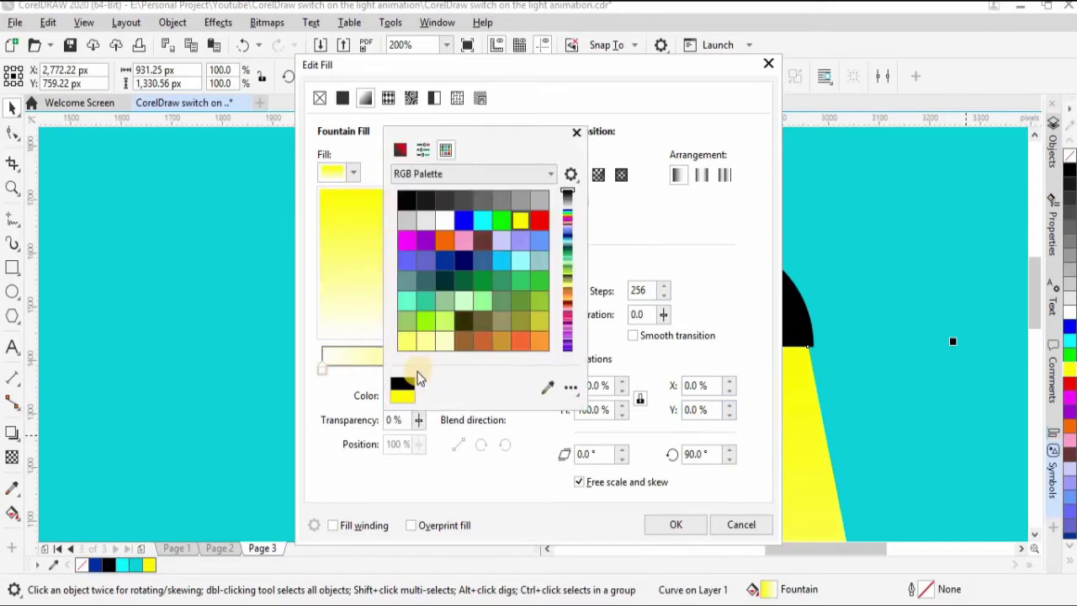
left_click(461, 497)
left_click(323, 368)
left_click(419, 396)
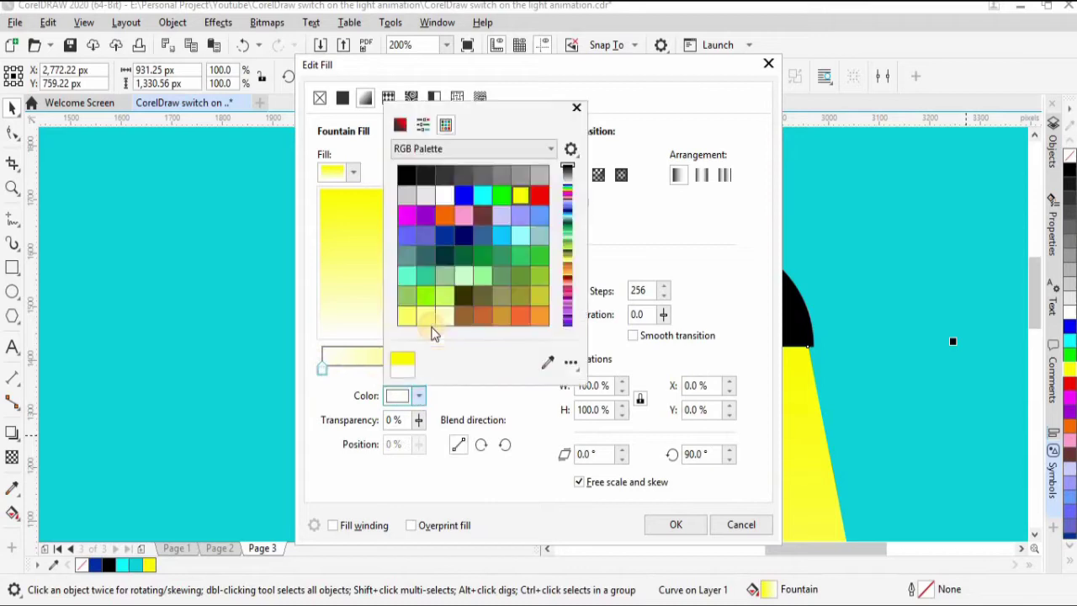
left_click(811, 415)
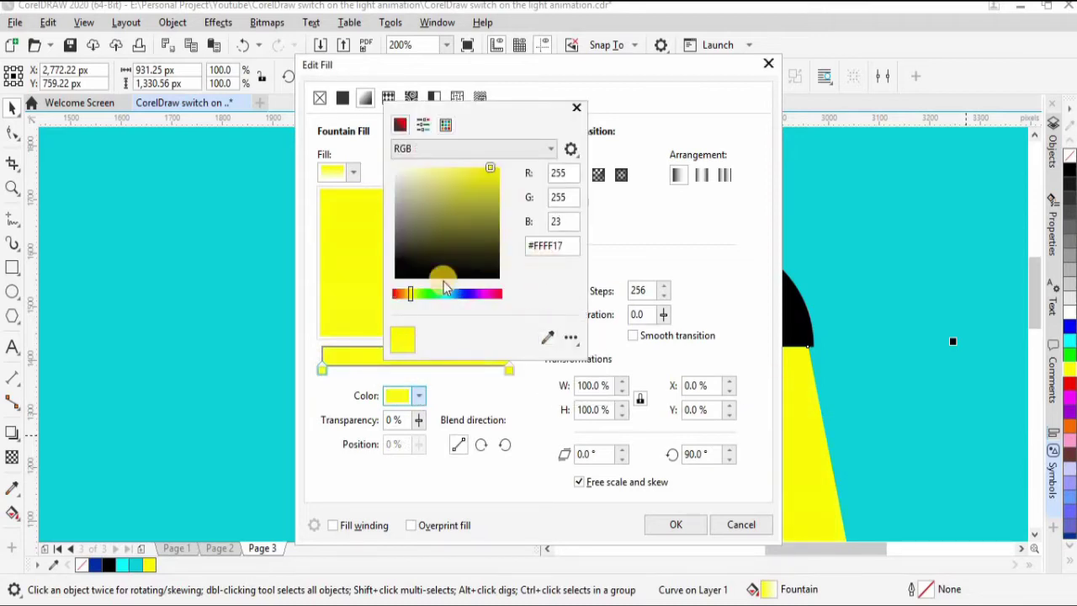
left_click_drag(463, 168, 444, 169)
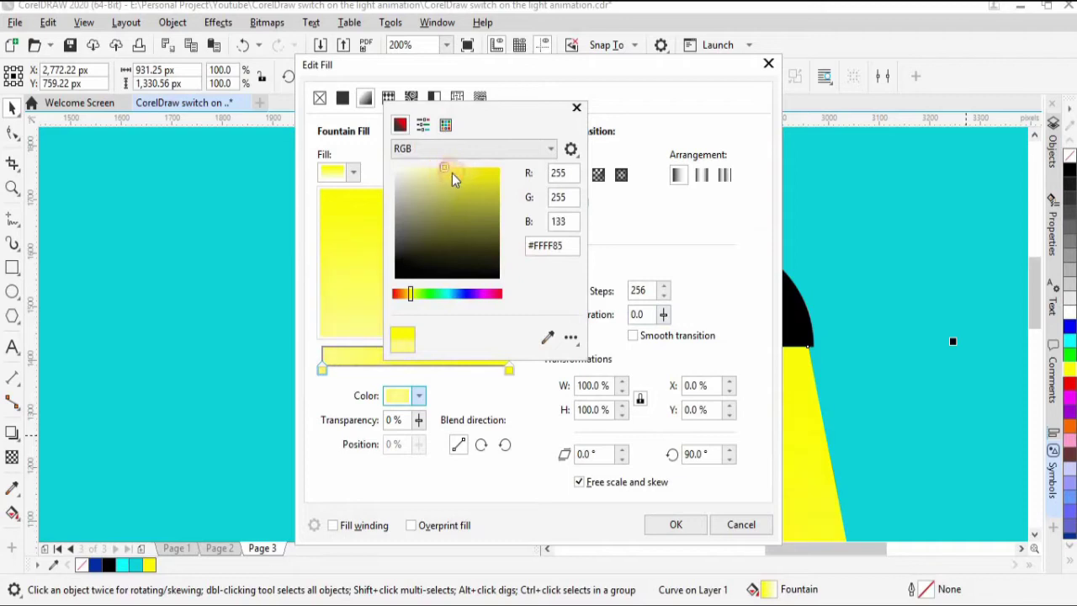
left_click(571, 473)
left_click(676, 524)
Apply a slight uniform transparency to the light beam so the background shows through faintly.
scroll(725, 257, "down", 2)
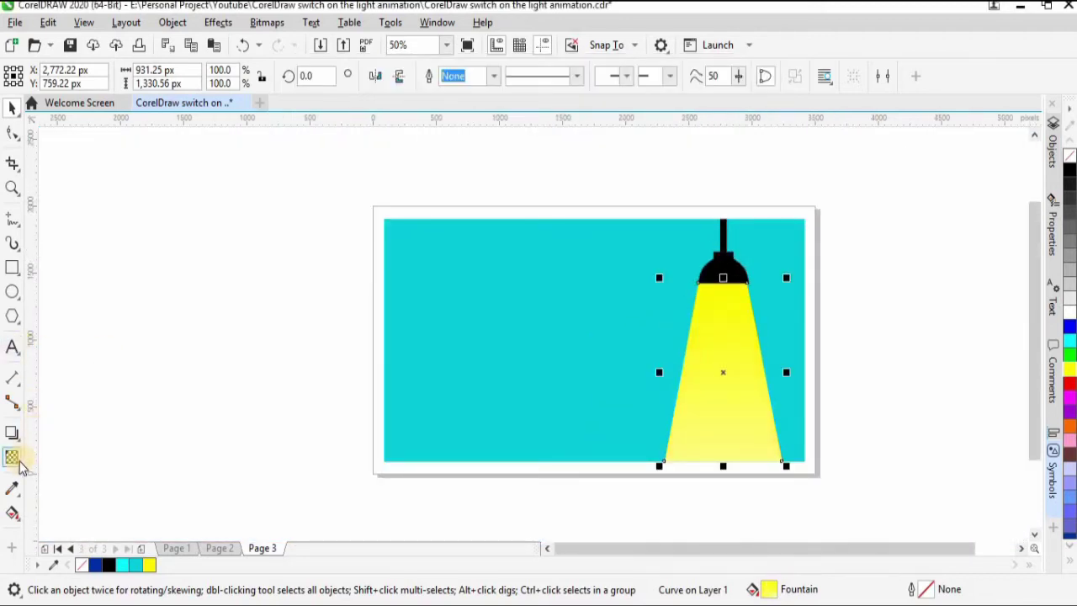
left_click(13, 457)
left_click(36, 76)
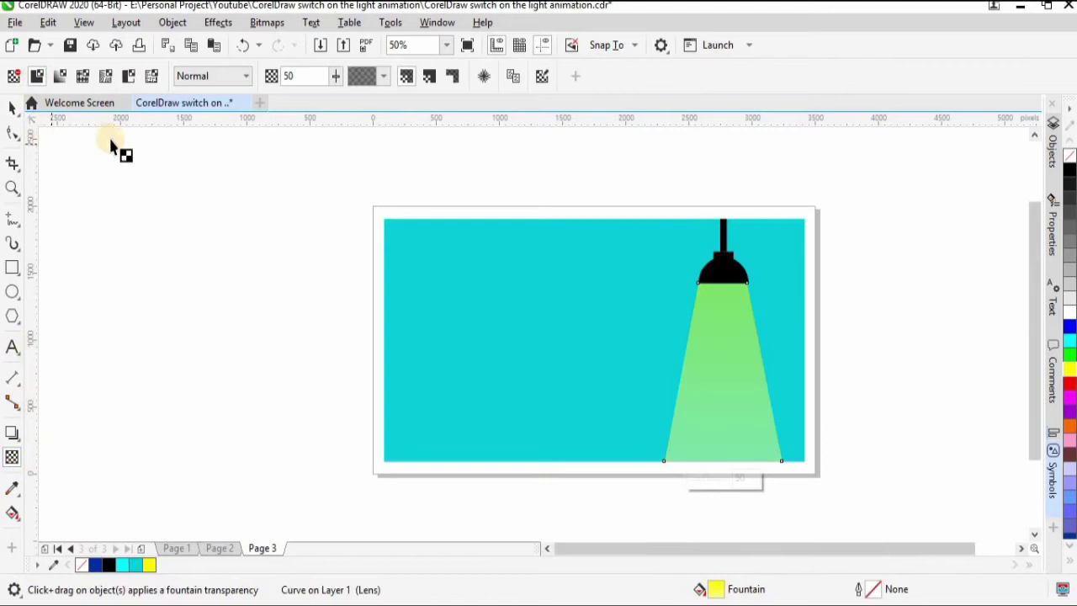
mouse_move(337, 84)
left_mouse_down()
mouse_move(346, 79)
mouse_move(308, 76)
mouse_move(333, 83)
left_mouse_up()
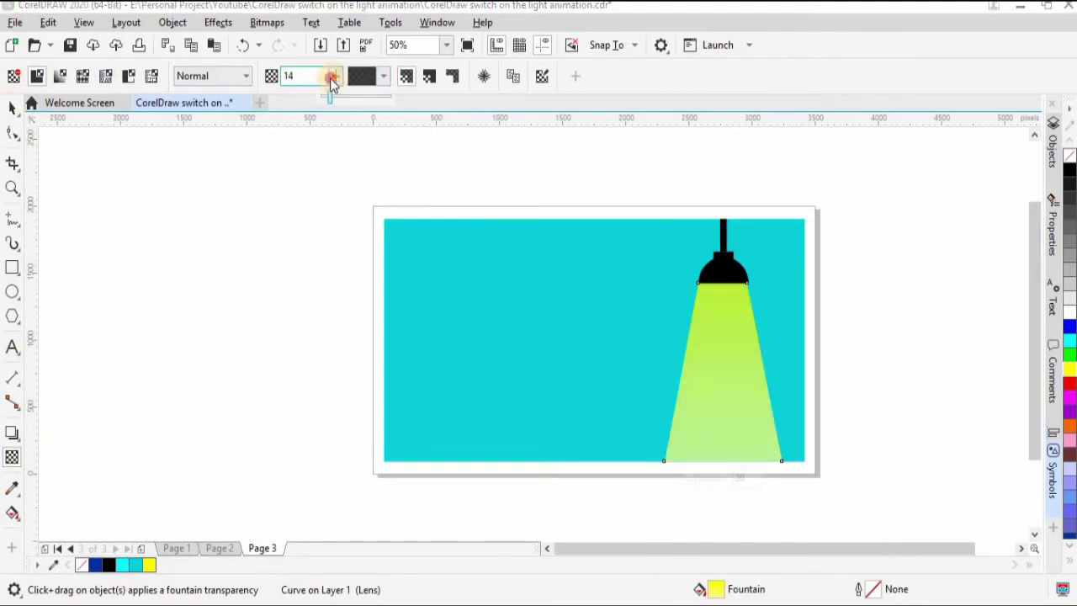
left_click(12, 108)
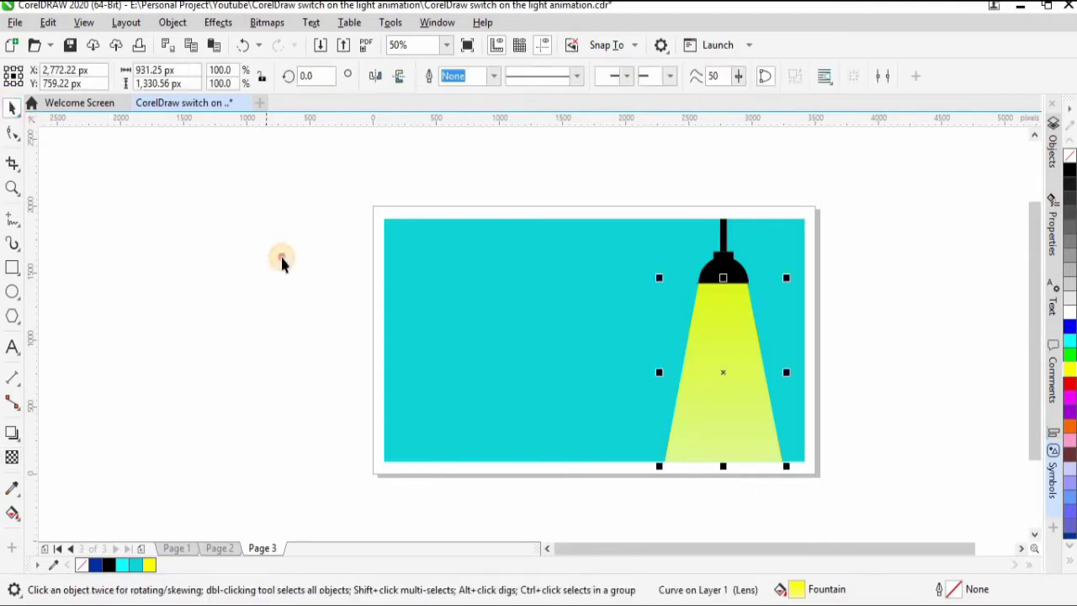
Draw a borderless rectangle about 1,325 × 1,812 px over the background's left part and fill it with dark teal #00A3A3.
left_click(281, 256)
key("F6")
left_click_drag(383, 219, 552, 462)
right_click(79, 565)
left_click(135, 565)
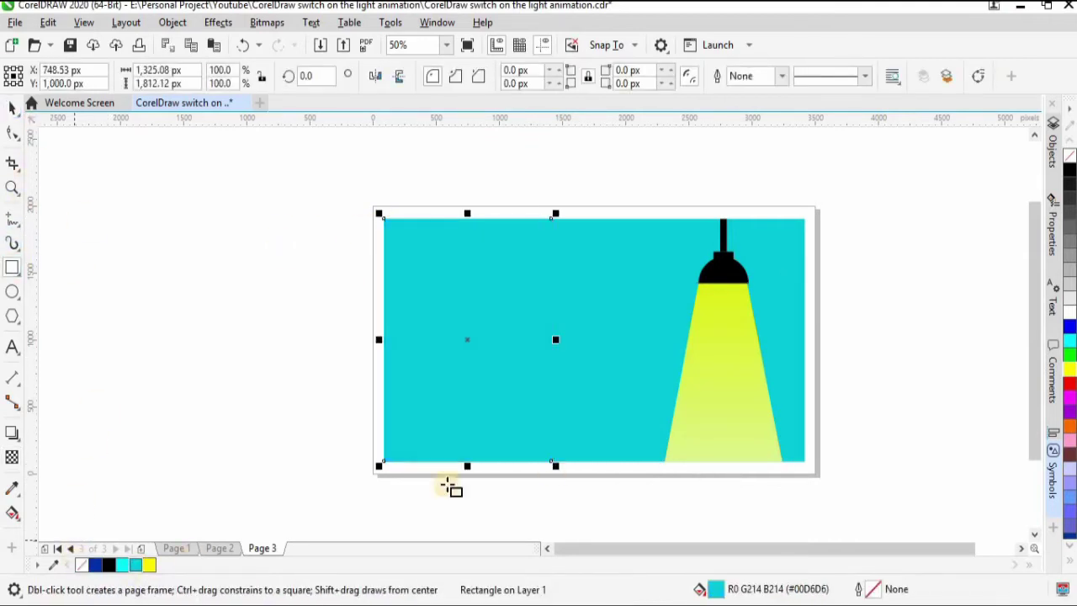
double_click(762, 589)
left_click(360, 154)
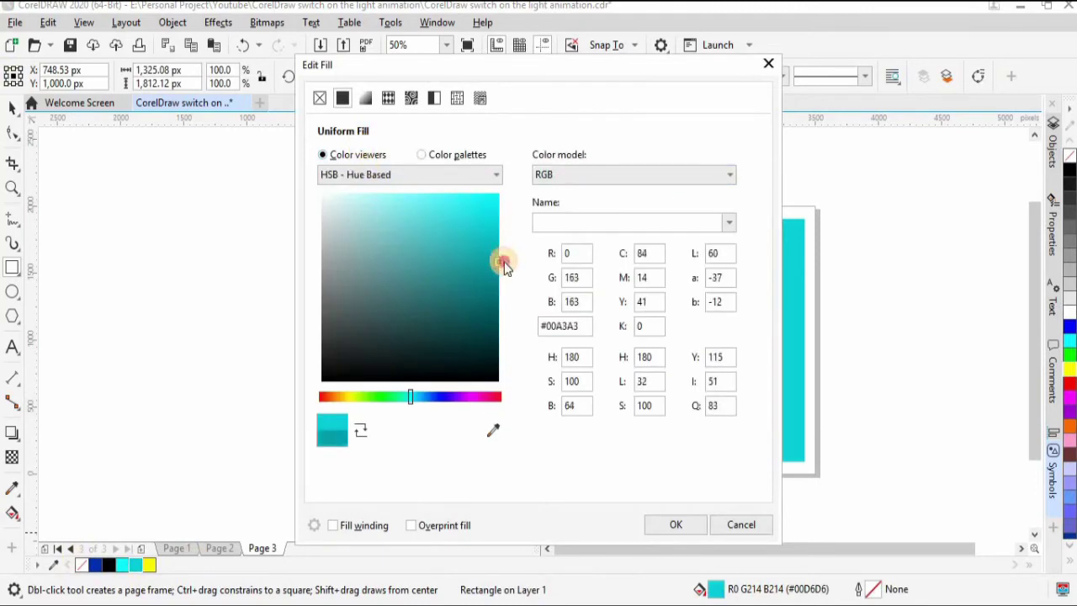
left_click(669, 516)
Convert the dark teal wall rectangle to curves.
left_click(12, 107)
left_click(522, 376)
key("ctrl+q")
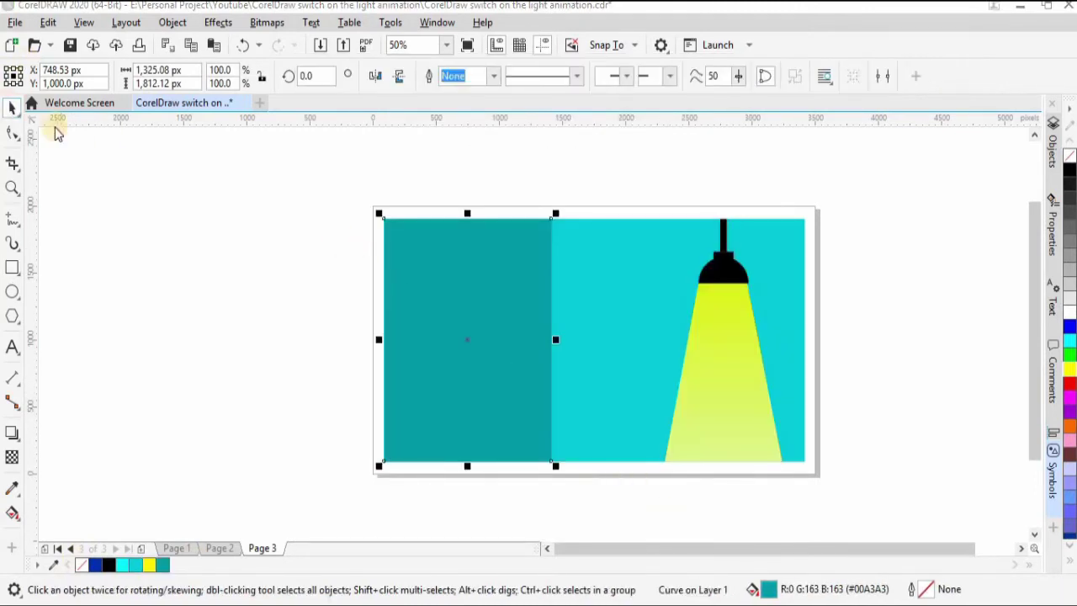
left_click(12, 132)
mouse_move(550, 459)
left_mouse_down()
mouse_move(548, 431)
mouse_move(404, 449)
mouse_move(380, 465)
left_mouse_up()
left_click(11, 107)
Add a borderless teal strip about 1,325 × 263 px along the wall's bottom and delete its upper-left node, leaving a triangle.
left_click(13, 268)
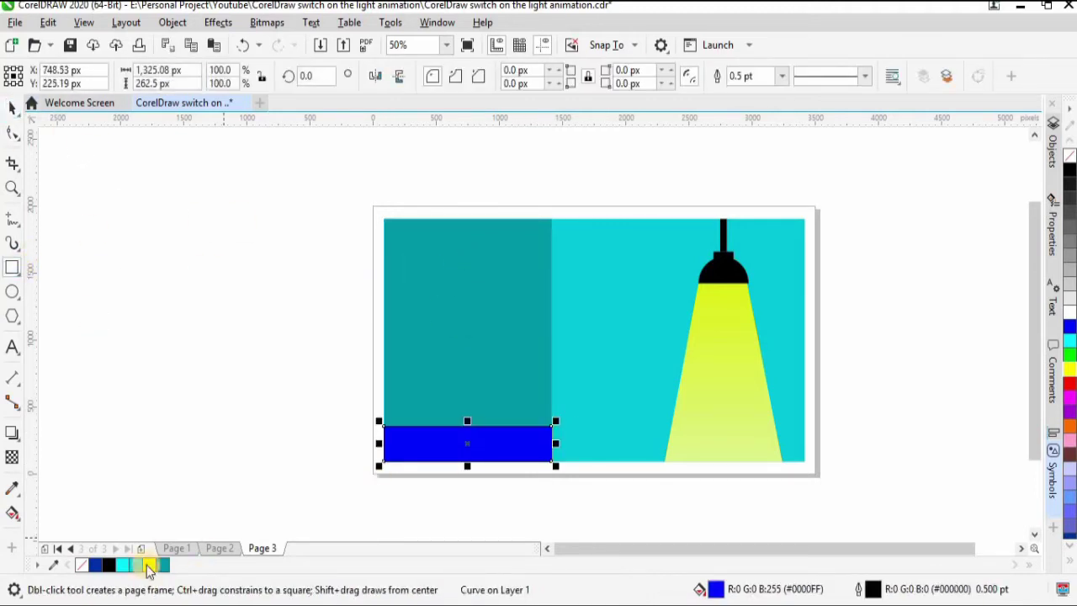
left_click(162, 565)
right_click(81, 565)
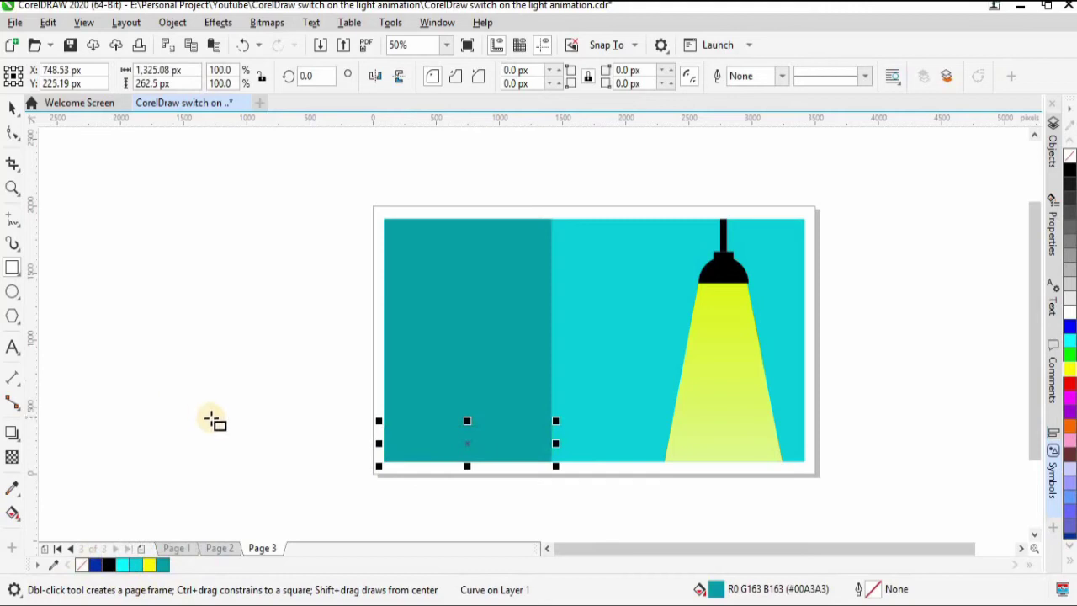
left_click(12, 134)
double_click(384, 427)
left_click(12, 108)
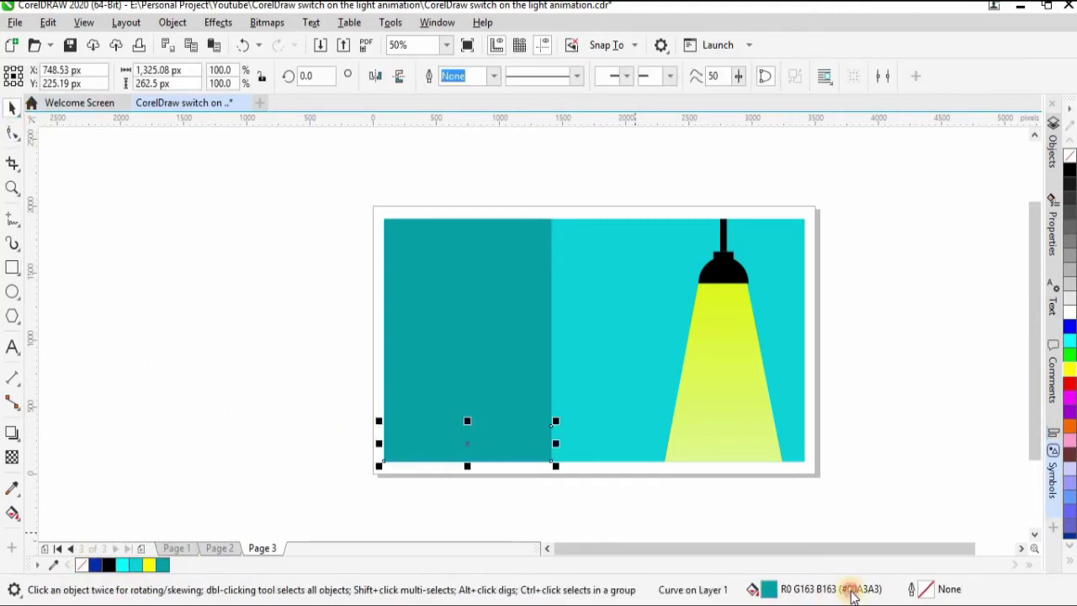
Fill the triangle with darker teal #008282 and mirror it horizontally together with the wall panel.
double_click(850, 591)
left_click(357, 154)
left_click(650, 523)
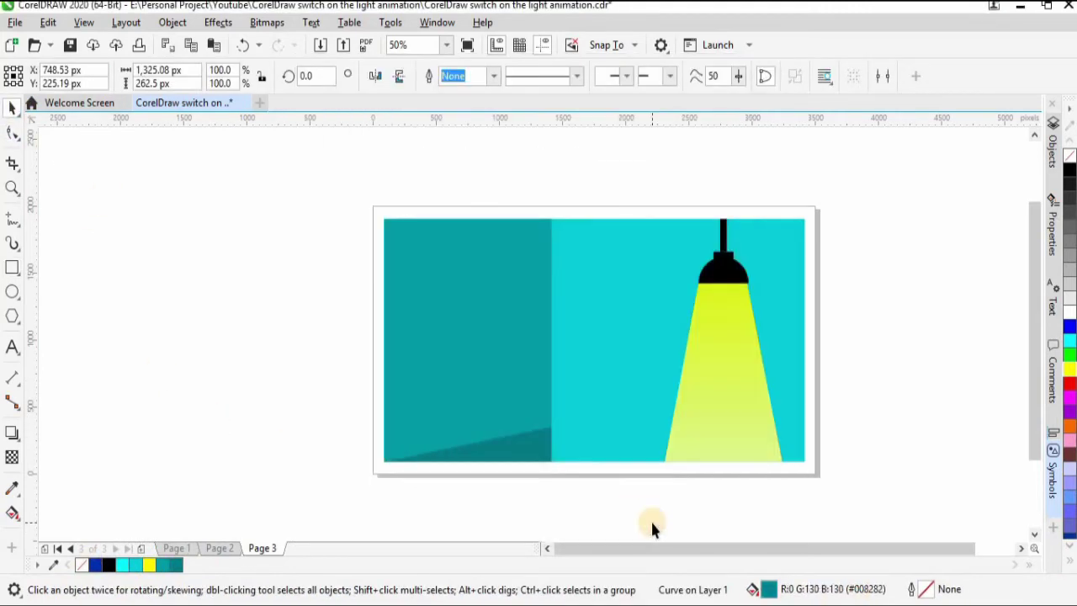
left_click(534, 451, "shift")
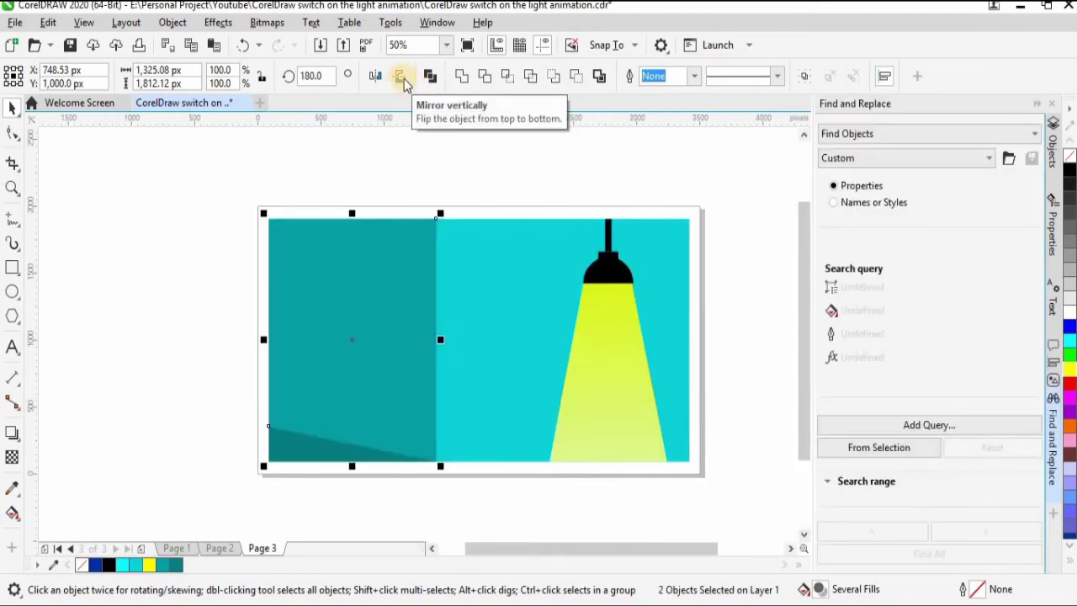
left_click(177, 271)
Draw a 312.5 px square on the dark teal wall, fill it with grey #B3B3B3 and round its corners by 30 px.
scroll(339, 245, "up", 1)
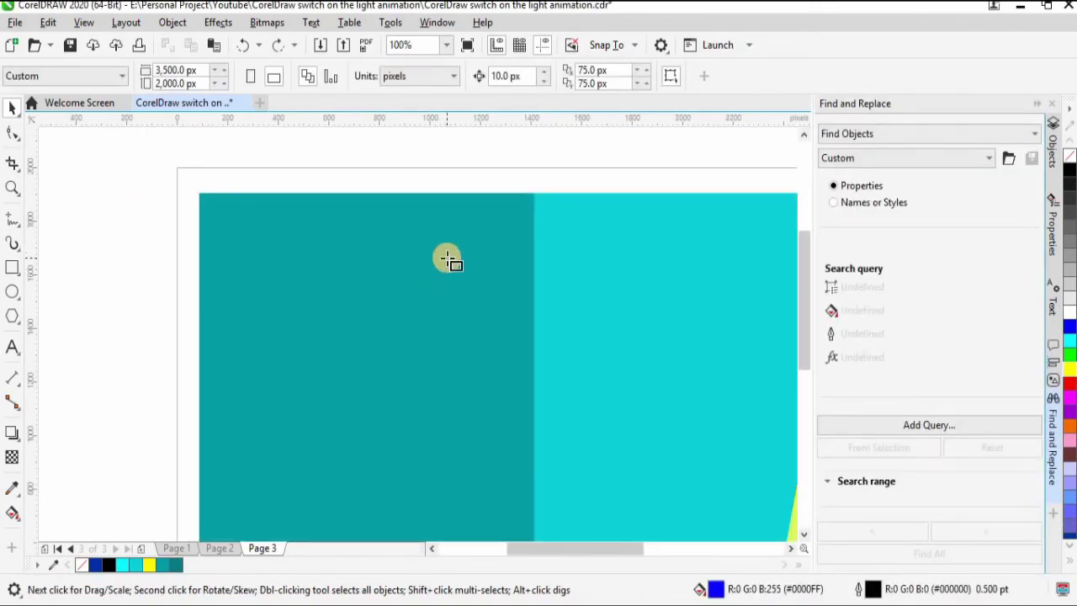
key("F6")
left_click_drag(396, 253, 476, 339)
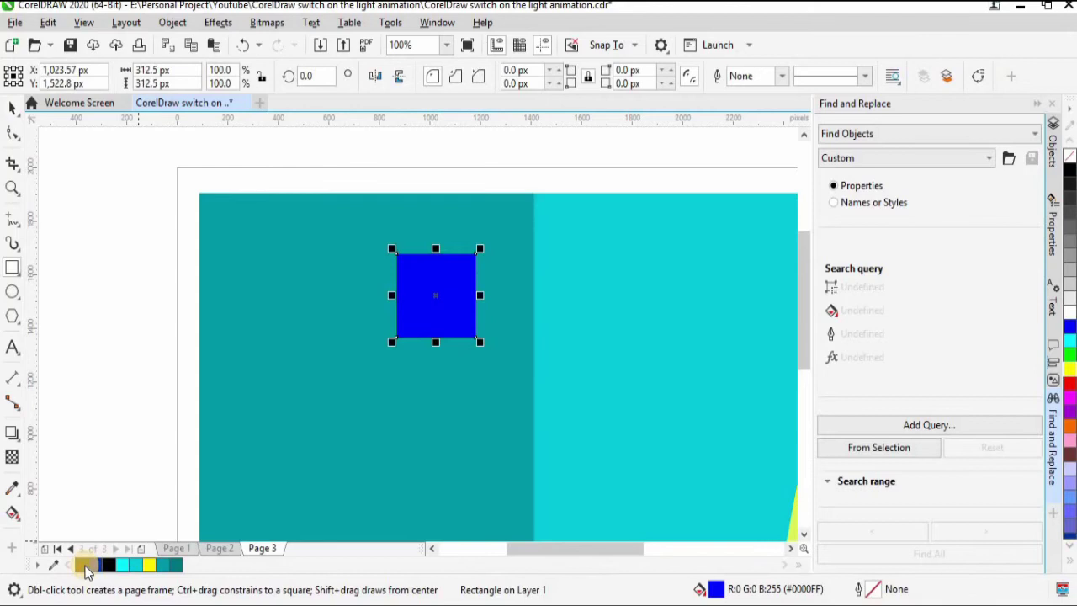
left_click(1069, 270)
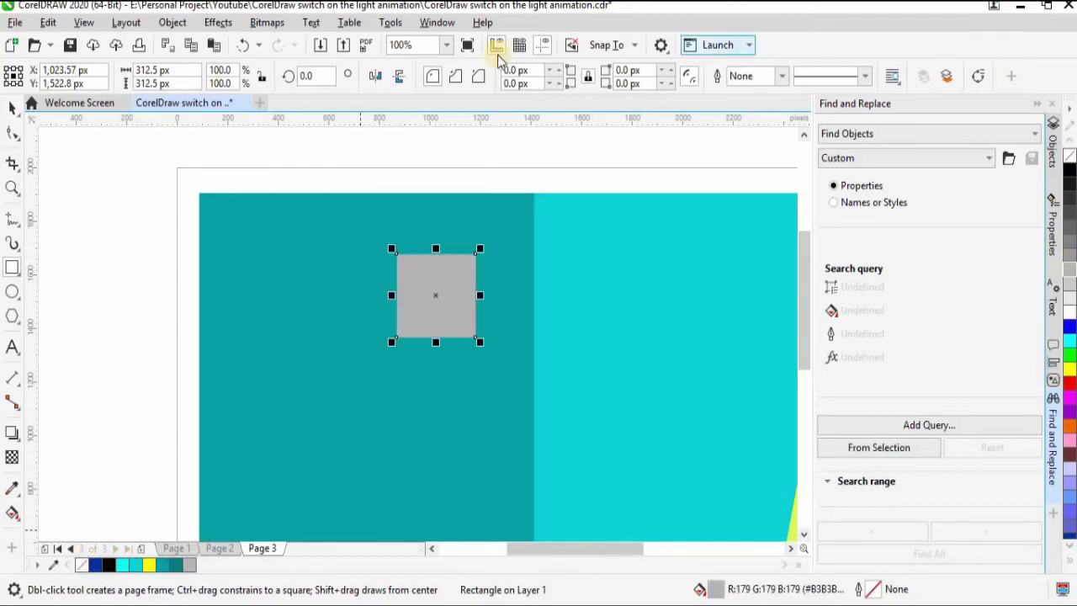
left_click_drag(540, 70, 244, 83)
type("30")
key("Return")
left_click(13, 108)
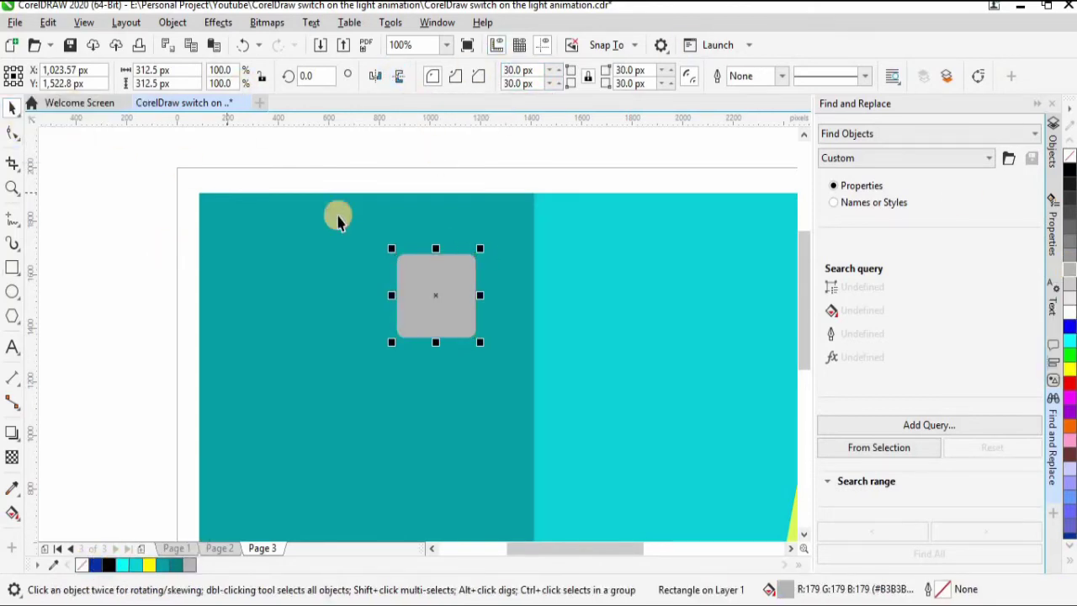
Make a centred copy of the rounded square scaled to about 277 px and fill it with light grey #E6E6E6.
scroll(474, 256, "up", 2)
left_click_drag(480, 248, 472, 250)
left_click(1068, 284)
left_click(1069, 299)
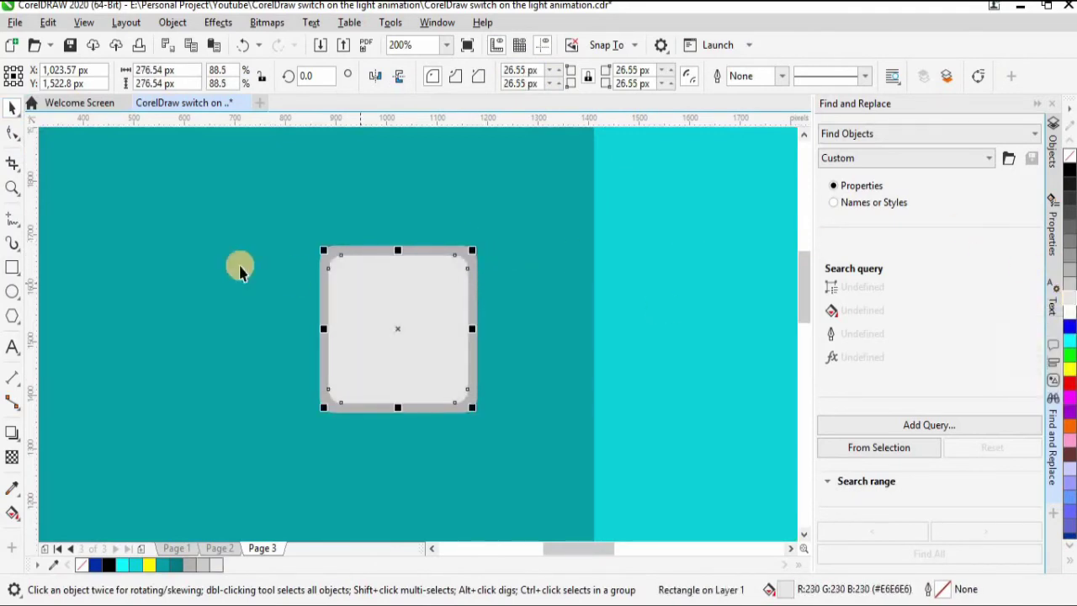
Draw a borderless circle about 24 px across near the top of the switch plate as a screw head.
left_click(239, 268)
scroll(395, 272, "up", 1)
key("F7")
left_click_drag(375, 267, 404, 296)
scroll(400, 275, "up", 1)
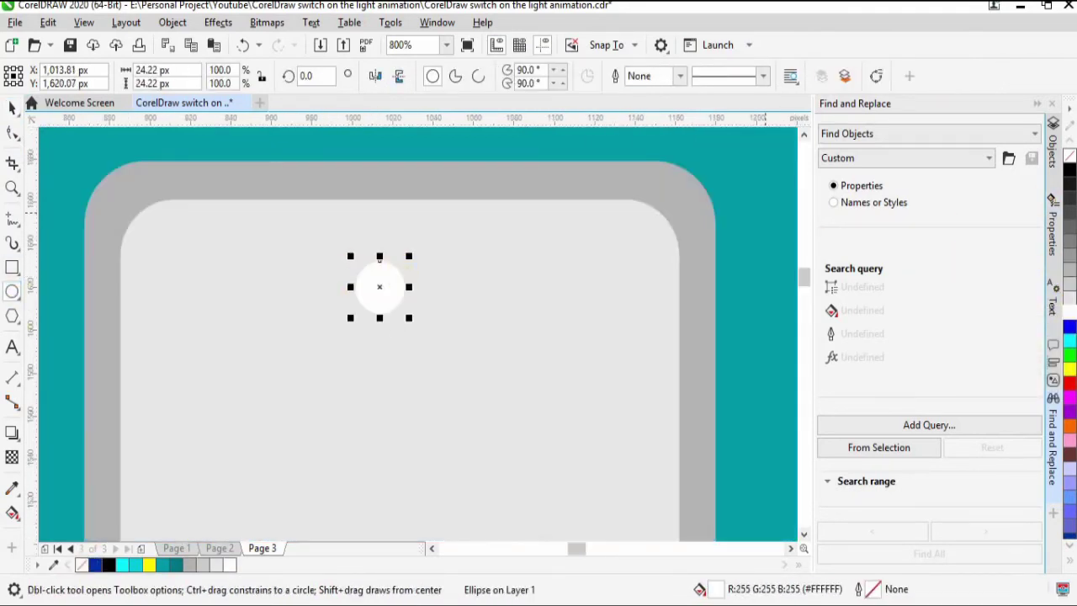
Draw a borderless black slot about 16 × 3 px across the centre of the screw head.
key("F6")
scroll(403, 280, "up", 1)
left_click_drag(325, 290, 389, 304)
left_click(15, 112)
left_click(1069, 169)
right_click(82, 564)
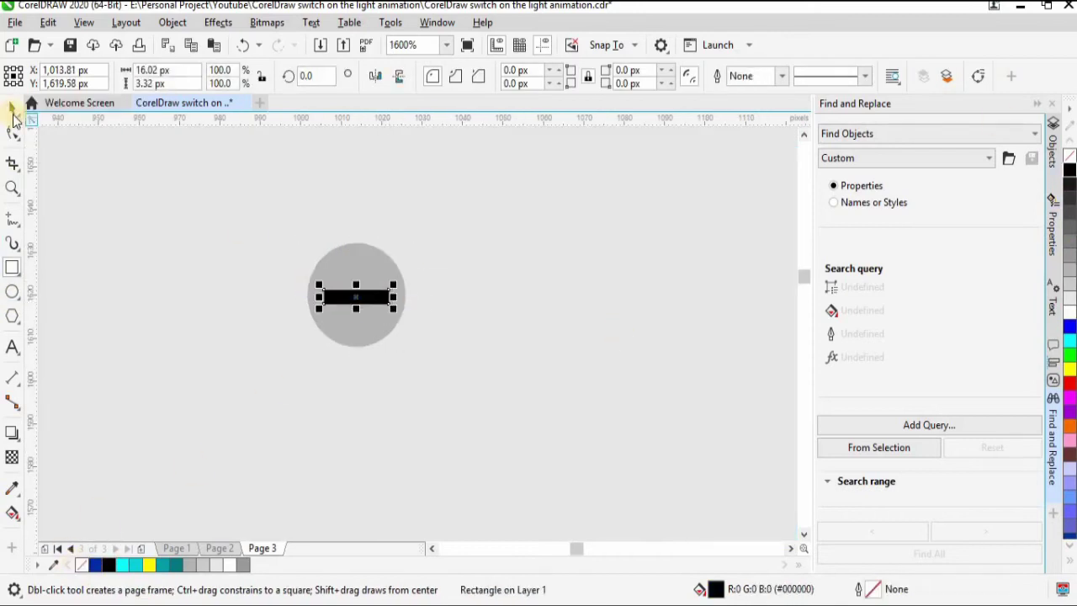
Group the screw head with its slot and place a copy near the bottom of the switch plate.
left_click(12, 108)
left_click(357, 254, "shift")
scroll(357, 254, "down", 2)
key("ctrl+g")
left_click_drag(364, 262, 376, 461)
Shape nested rounded rectangles into a rocker button at the plate's centre, nudging the selected nodes slightly down and right.
left_click(447, 241)
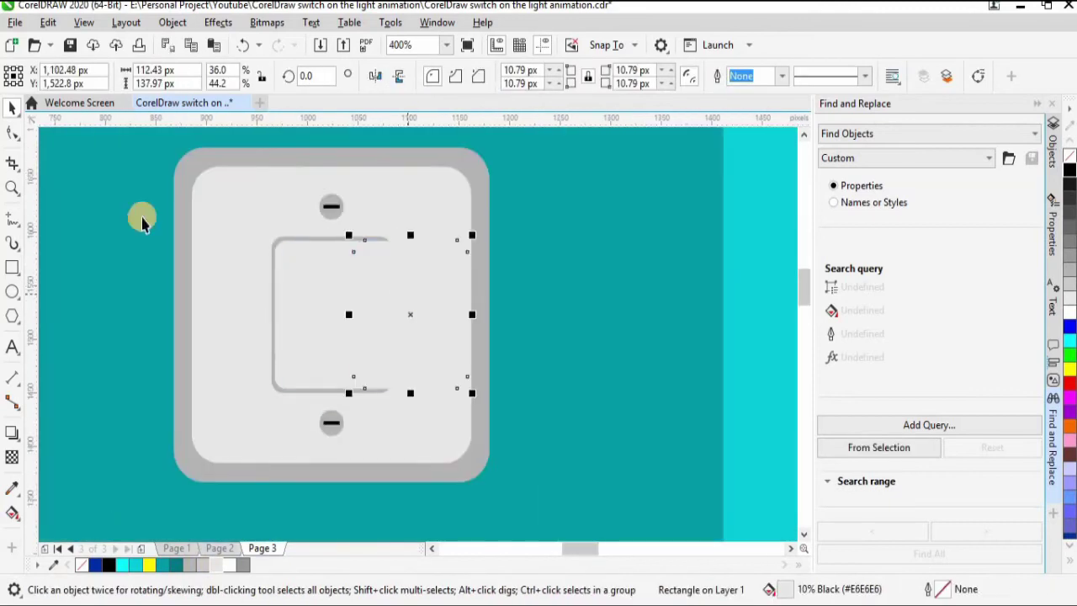
key("F10")
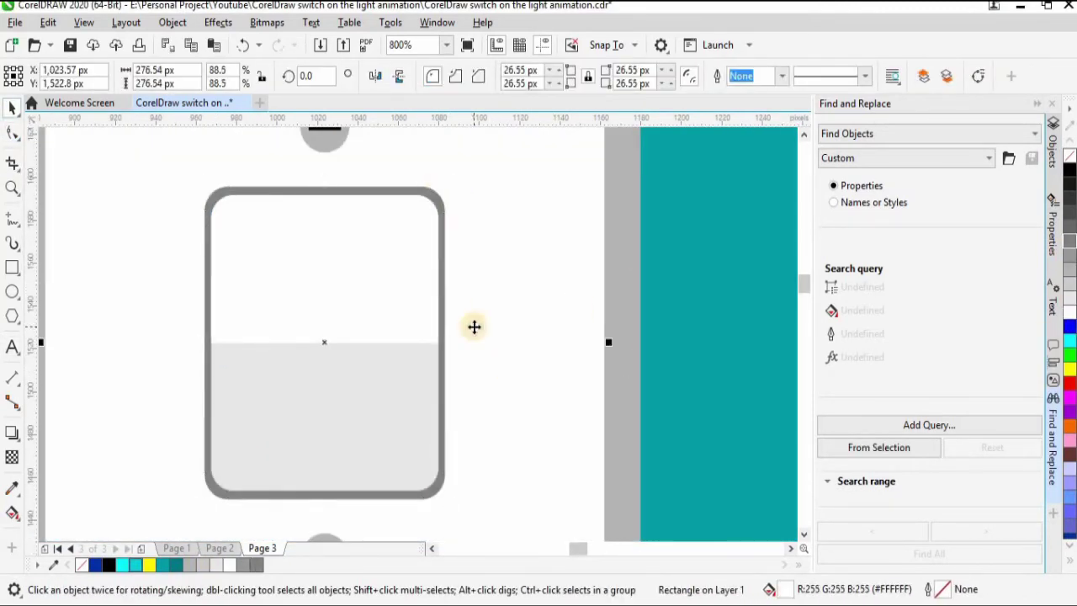
left_click_drag(474, 324, 582, 383)
key("F10")
key("Down")
key("Down")
key("Down")
key("Right")
key("Right")
key("space")
Fill the rocker button's lower edge with dark grey and group the button's four parts.
left_click(1068, 226)
left_click(1068, 212)
left_click_drag(634, 477, 337, 487)
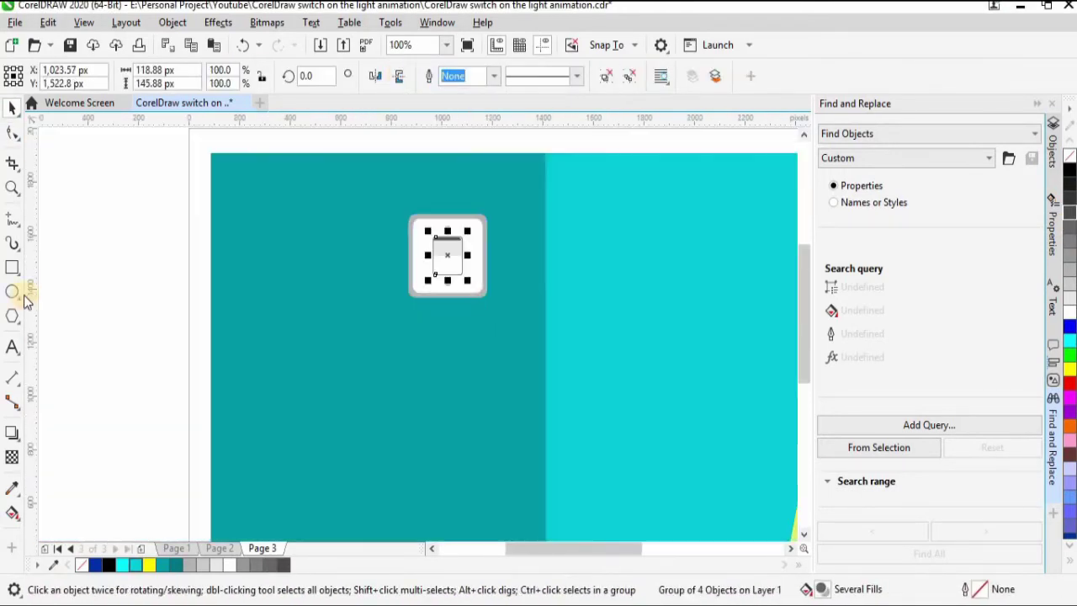
Duplicate the whole scene below the page and delete the light beam from the copy.
scroll(716, 484, "down", 3)
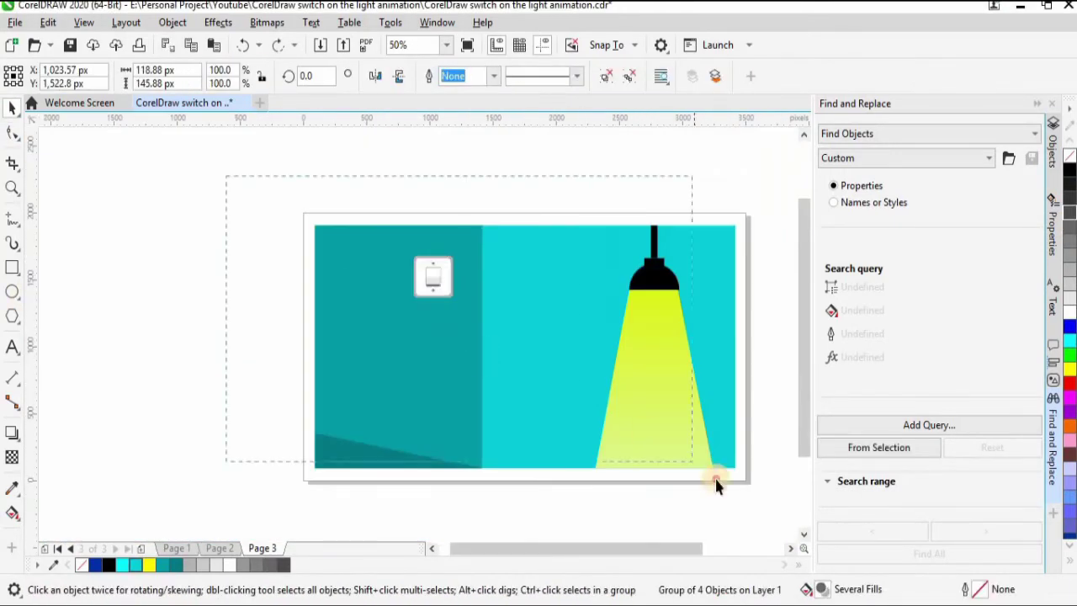
left_click_drag(716, 483, 749, 496)
scroll(547, 215, "down", 1)
left_click_drag(606, 249, 660, 384)
right_click(661, 384)
left_click(597, 446)
key("Delete")
Flip the rocker button in the copied scene vertically to show the switch turned off.
scroll(462, 395, "up", 1)
left_click(466, 397)
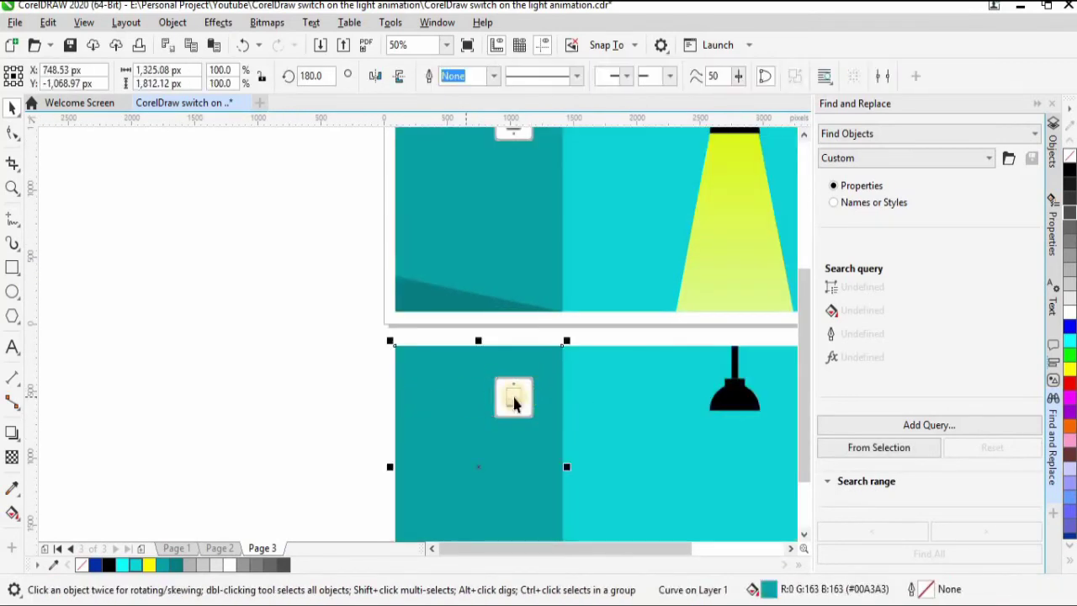
left_click(515, 404)
Group the lit scene and export only the selection as a PNG named Animation.
scroll(344, 301, "down", 1)
left_click_drag(288, 199, 578, 380)
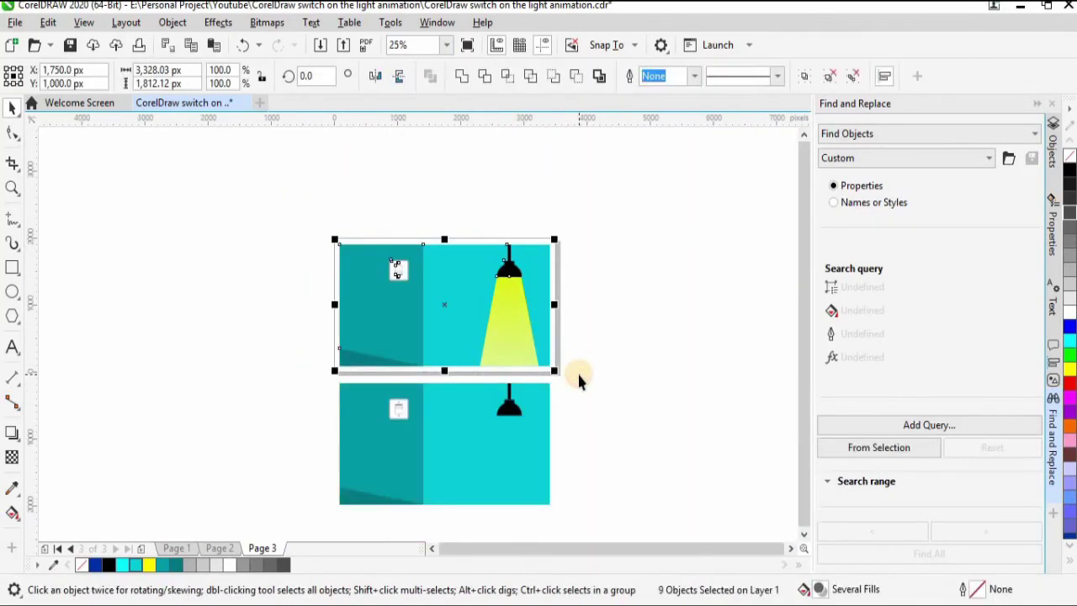
key("ctrl+g")
key("ctrl+e")
left_click_drag(253, 394, 122, 394)
key("BackSpace")
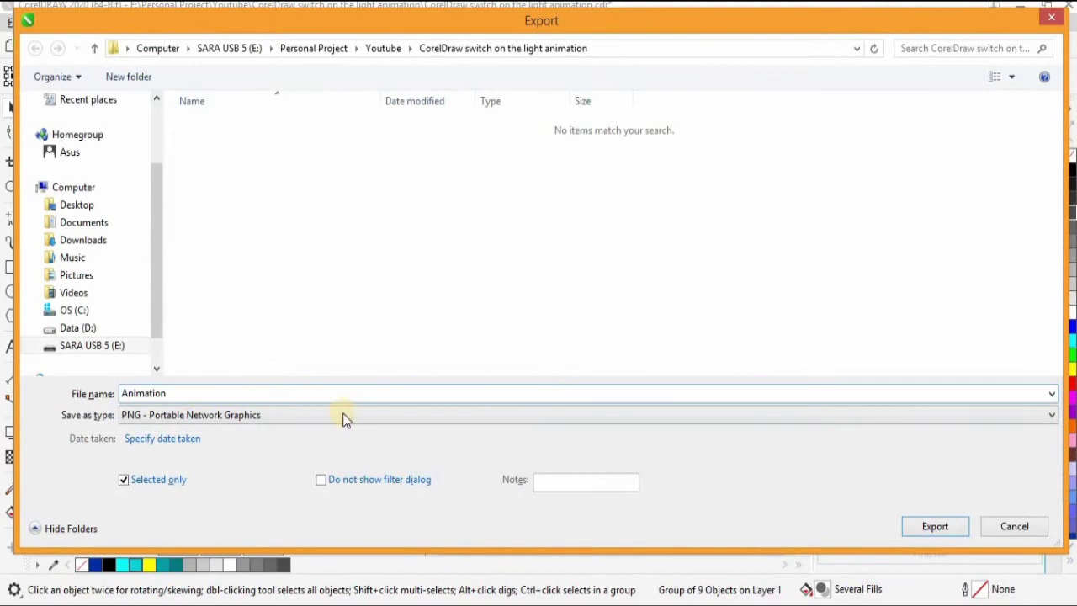
left_click(935, 526)
left_click(785, 491)
Select the unlit scene and export it as a second PNG, reusing the first export's file name with the number 2.
left_click_drag(577, 516, 284, 372)
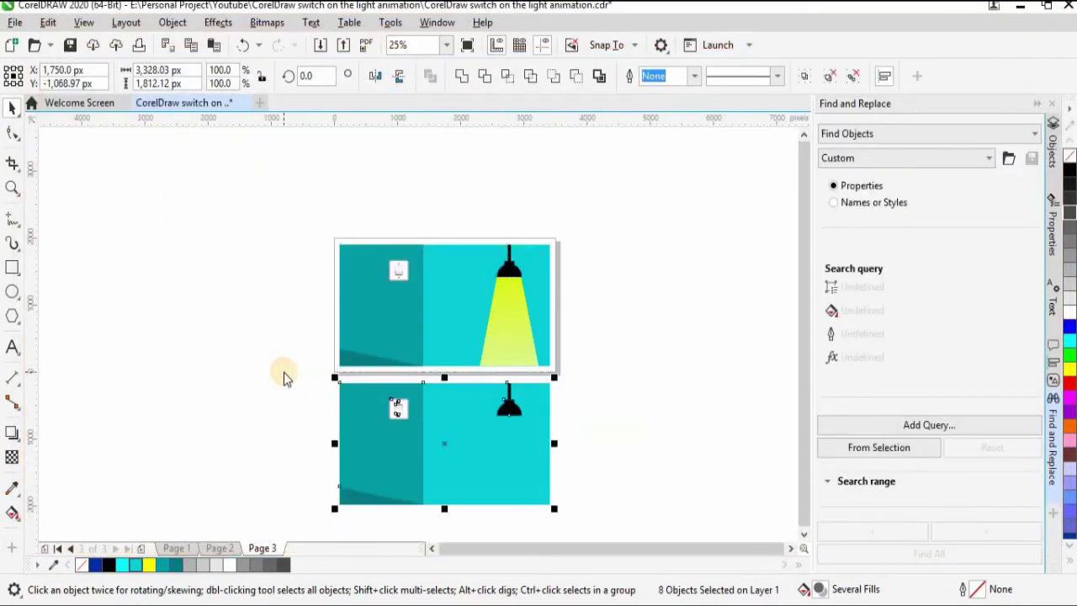
key("ctrl+e")
left_click(220, 125)
left_click(208, 392)
type("2")
key("Return")
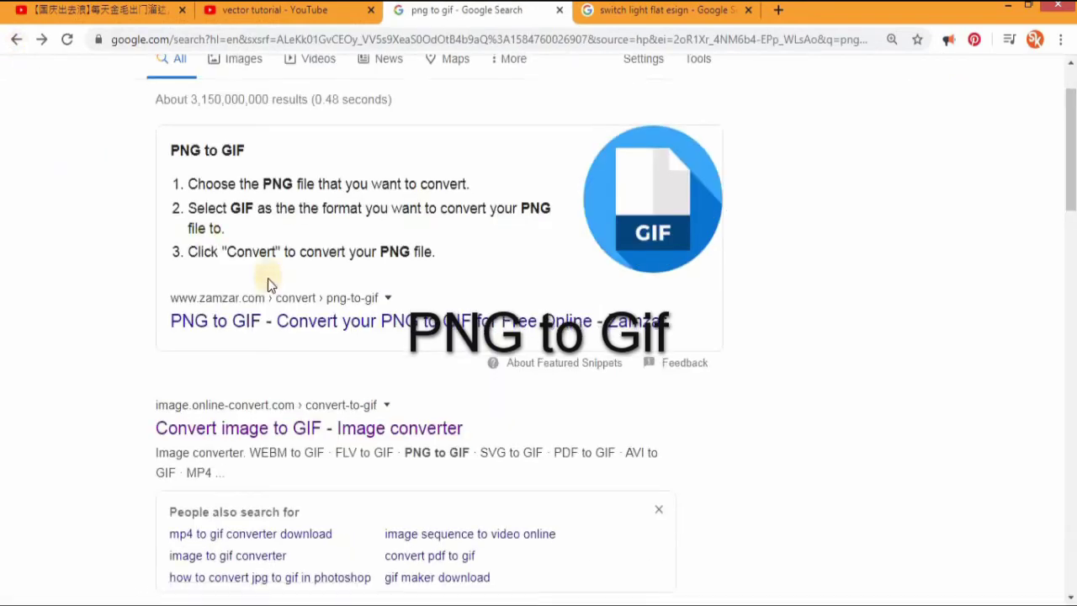
Switch to the browser and open Ezgif.com's Animated GIF Maker from the "png to gif" search results.
scroll(269, 281, "down", 4)
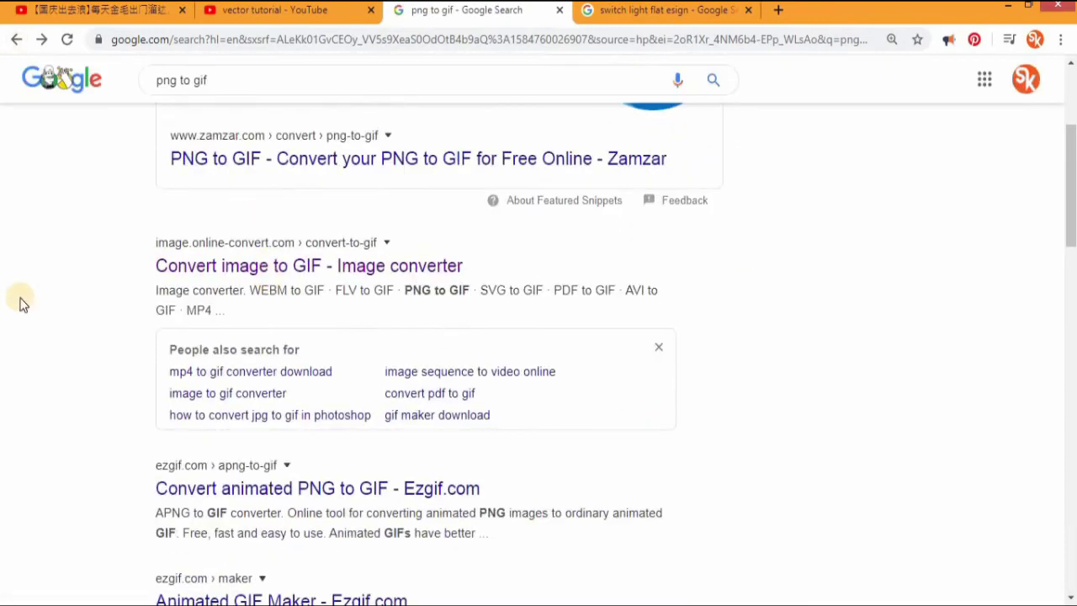
scroll(330, 418, "down", 3)
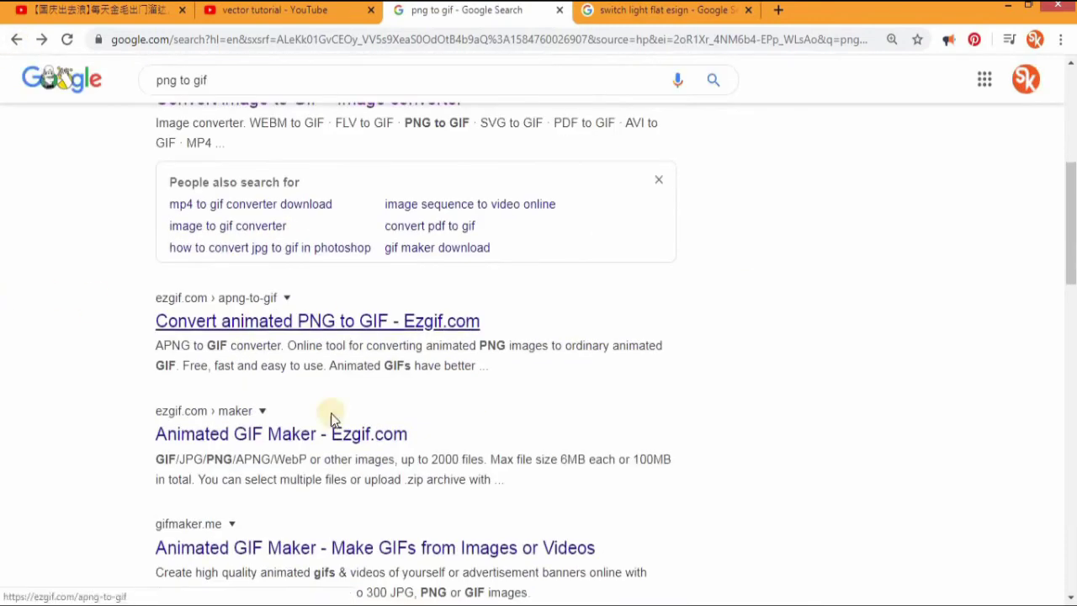
left_click(333, 431)
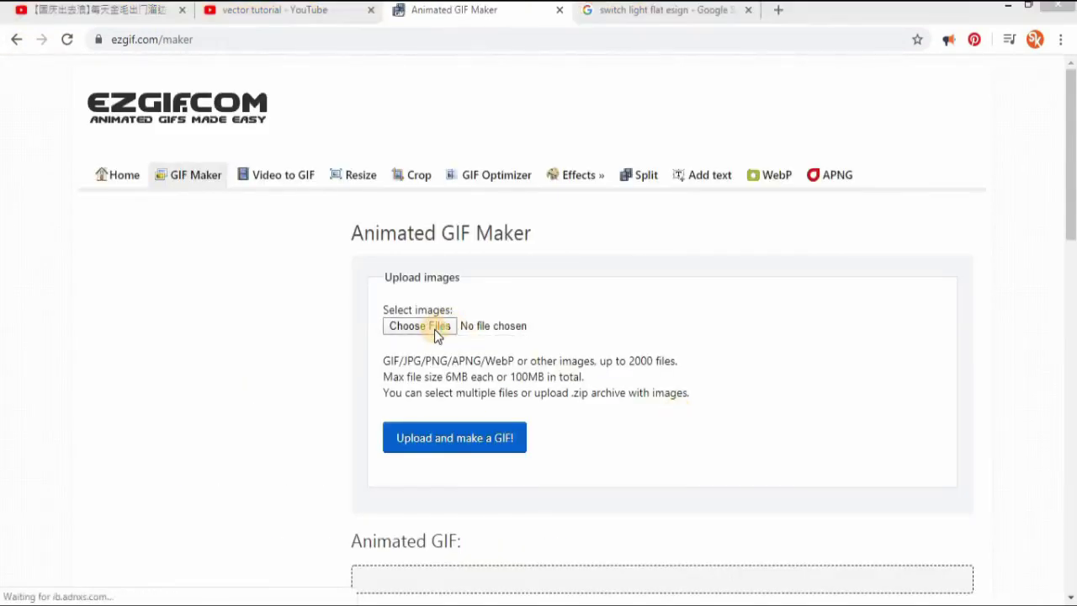
Choose the two exported PNG files and upload them to the GIF maker.
left_click(434, 329)
left_click(193, 113)
left_click(193, 134, "ctrl")
left_click(942, 577)
left_click(440, 437)
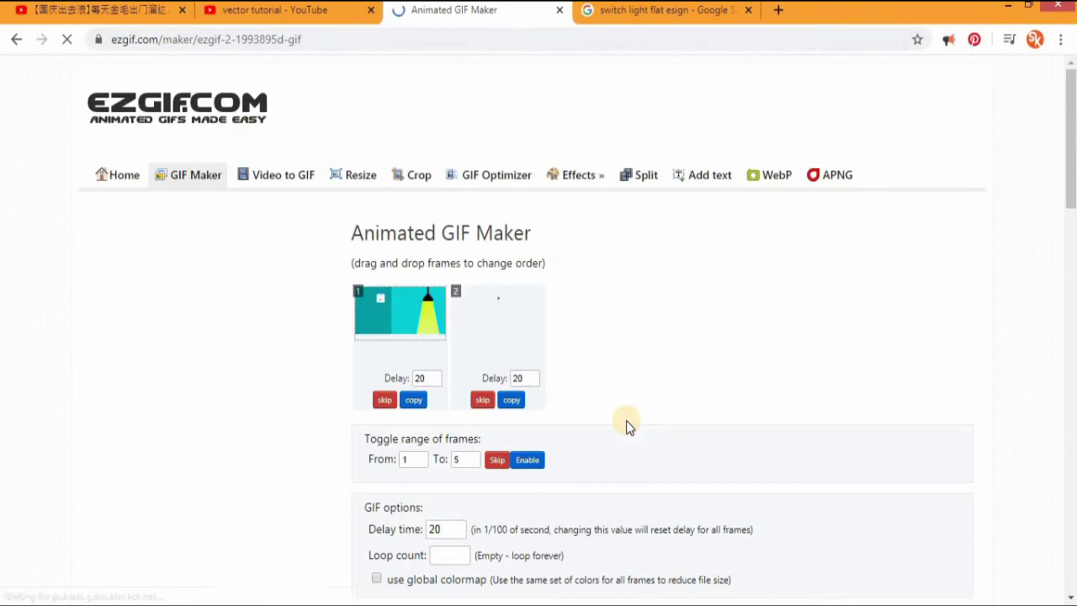
Generate a GIF from the two frames with the default settings and preview it.
scroll(626, 420, "down", 3)
left_click(407, 465)
scroll(442, 484, "down", 1)
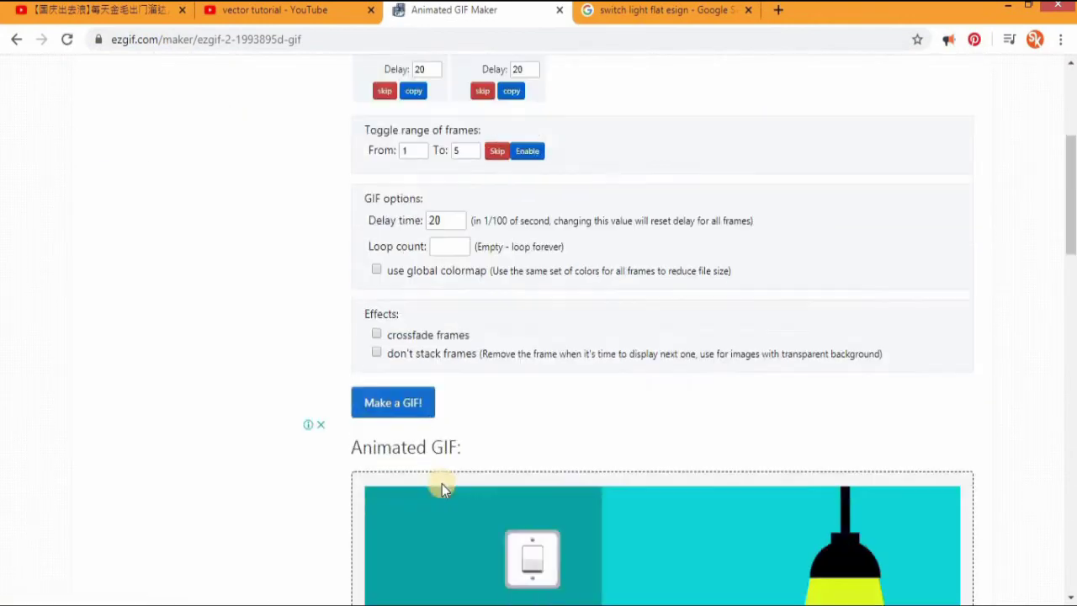
scroll(442, 484, "down", 3)
Remake the GIF with the frame range ending at 2 and a delay of 100 on the first frame.
scroll(441, 484, "up", 7)
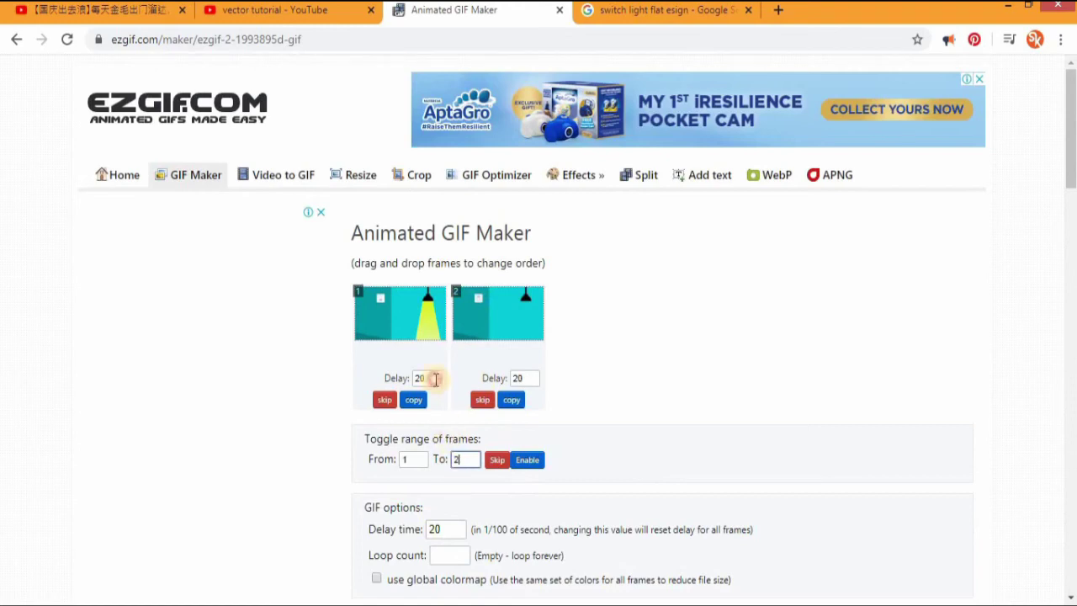
key("BackSpace")
type("100")
scroll(587, 377, "down", 6)
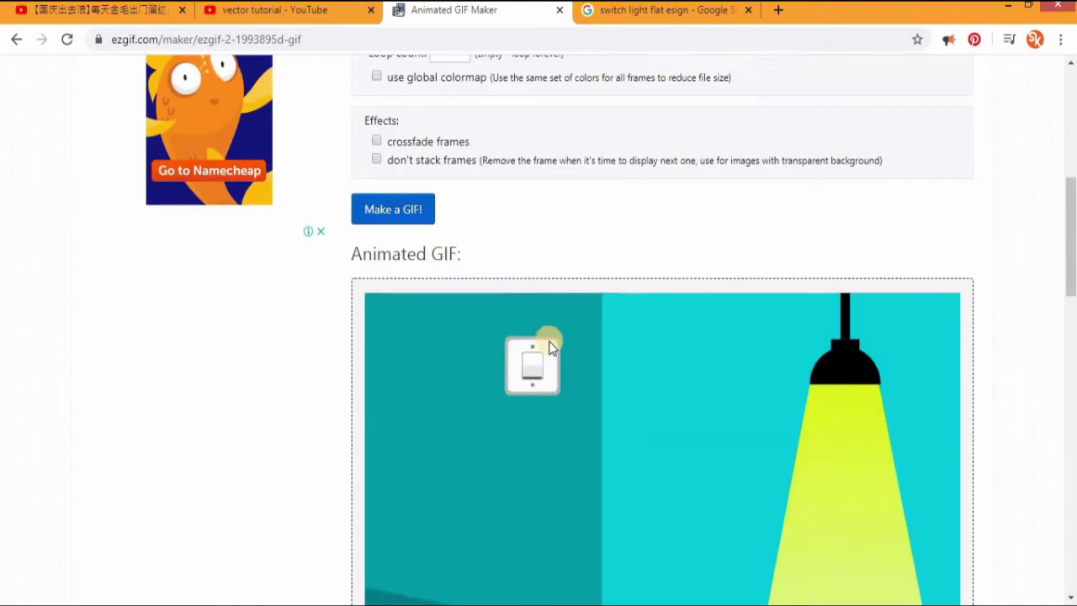
left_click(419, 210)
Save the finished GIF to the computer and show the downloaded file in its folder.
scroll(176, 297, "down", 3)
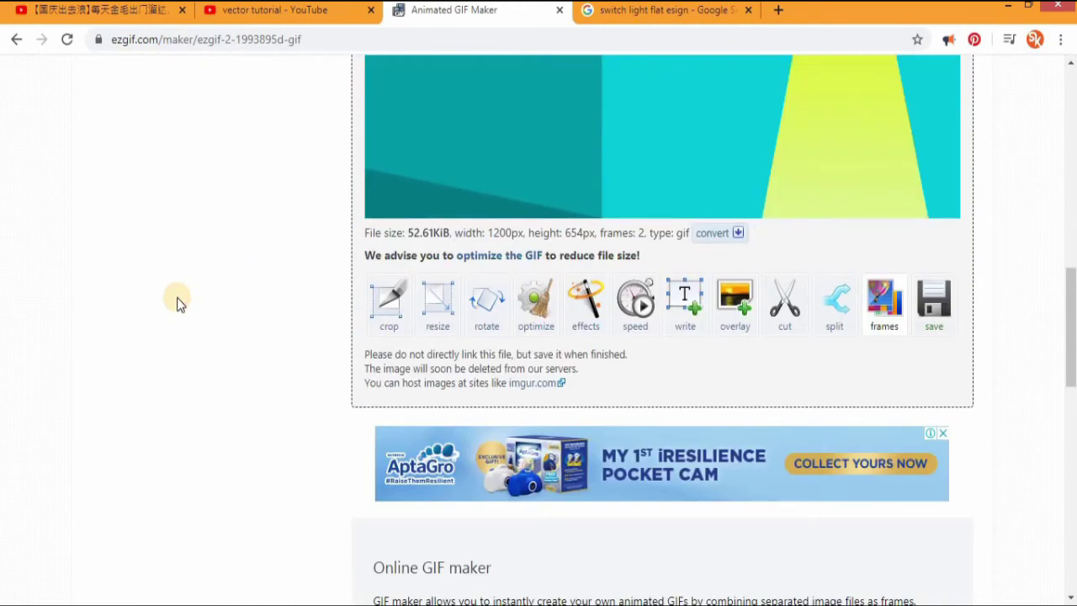
left_click(934, 312)
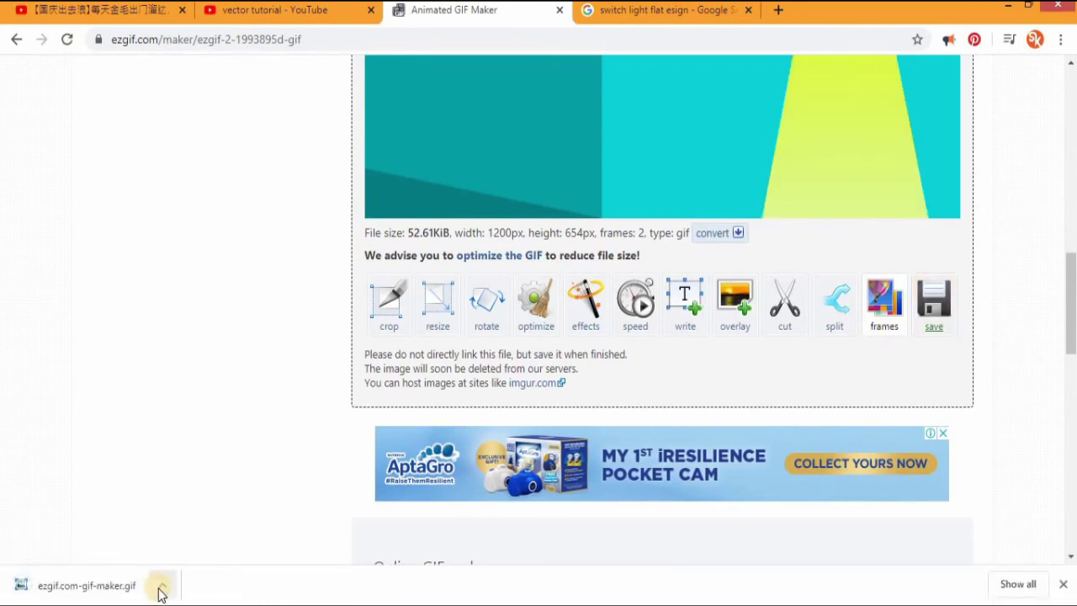
left_click(161, 586)
left_click(207, 527)
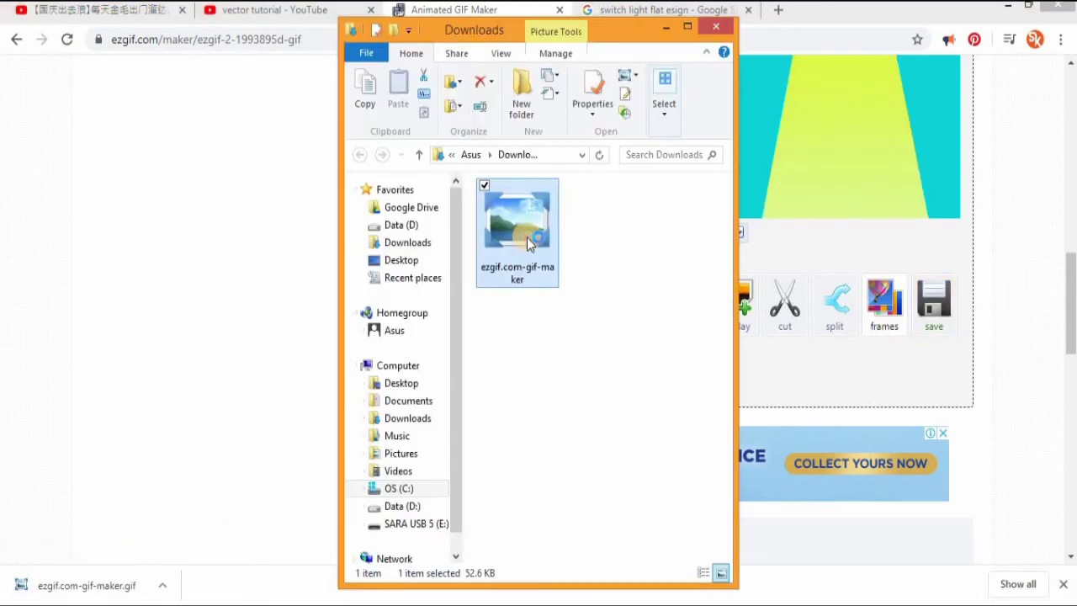
Preview the downloaded GIF in Windows Photo Viewer, close it, and open the file in the browser instead.
double_click(519, 232)
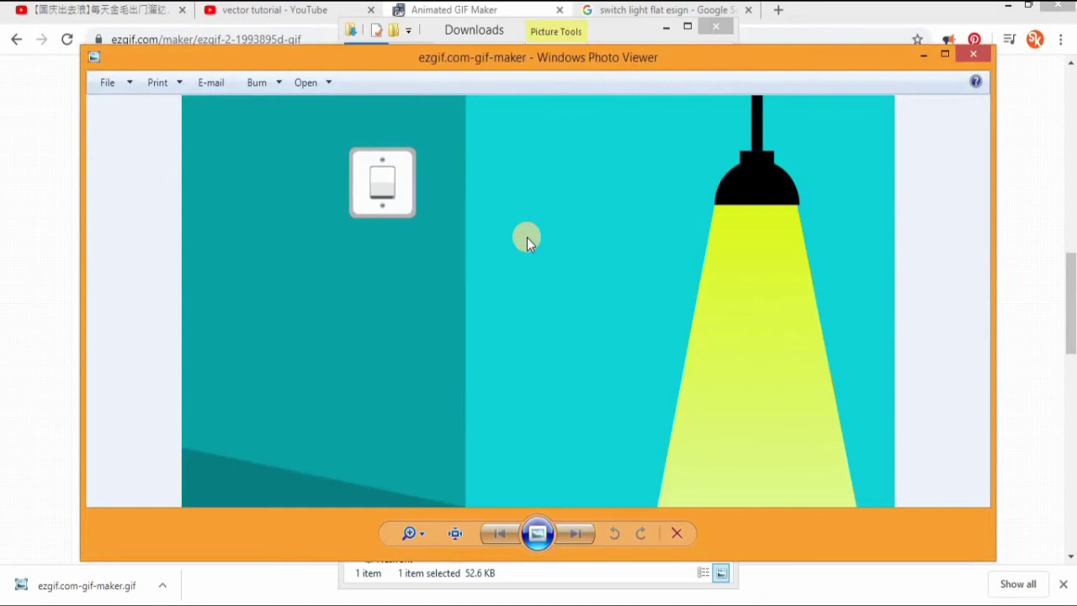
left_click(973, 54)
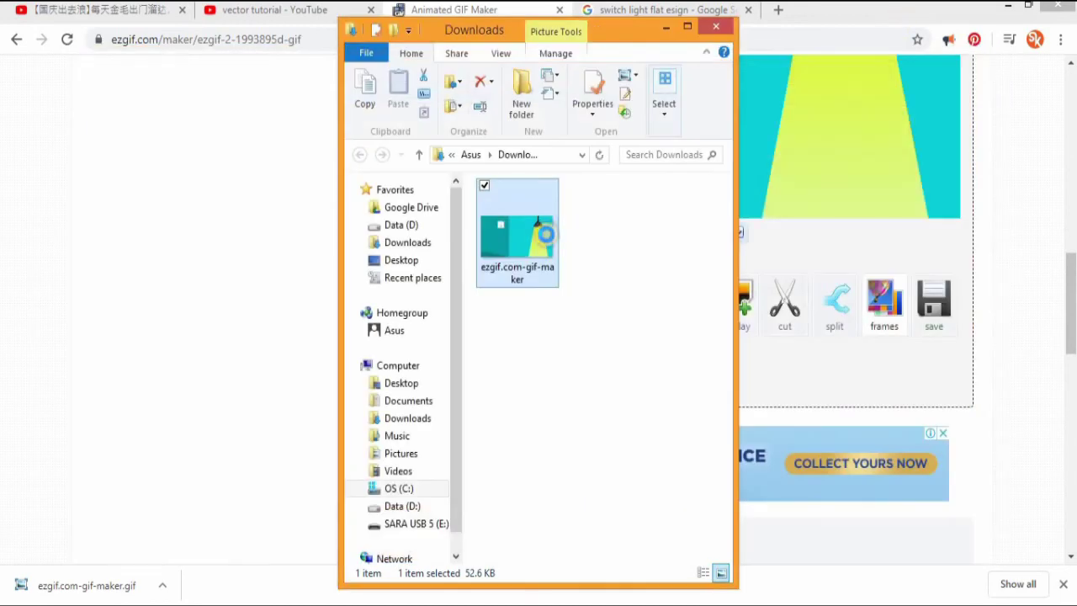
right_click(546, 240)
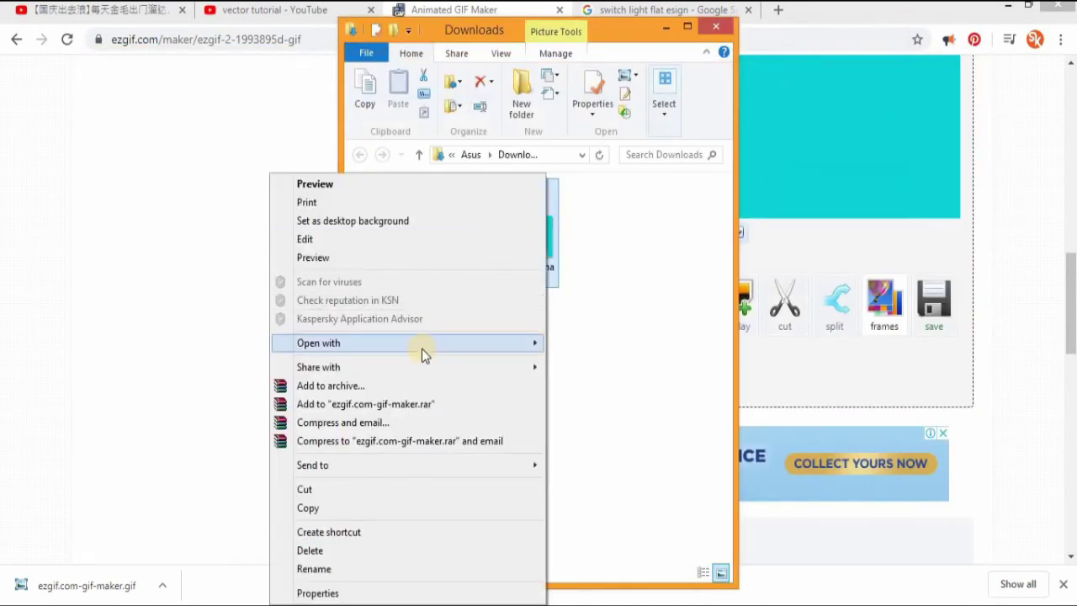
mouse_move(422, 348)
left_click(158, 363)
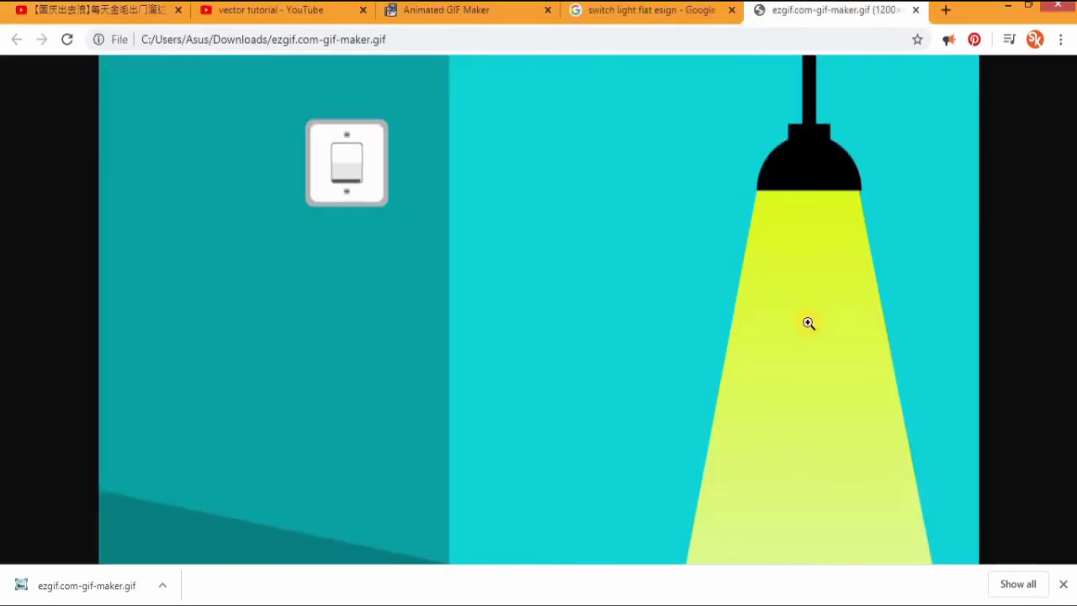